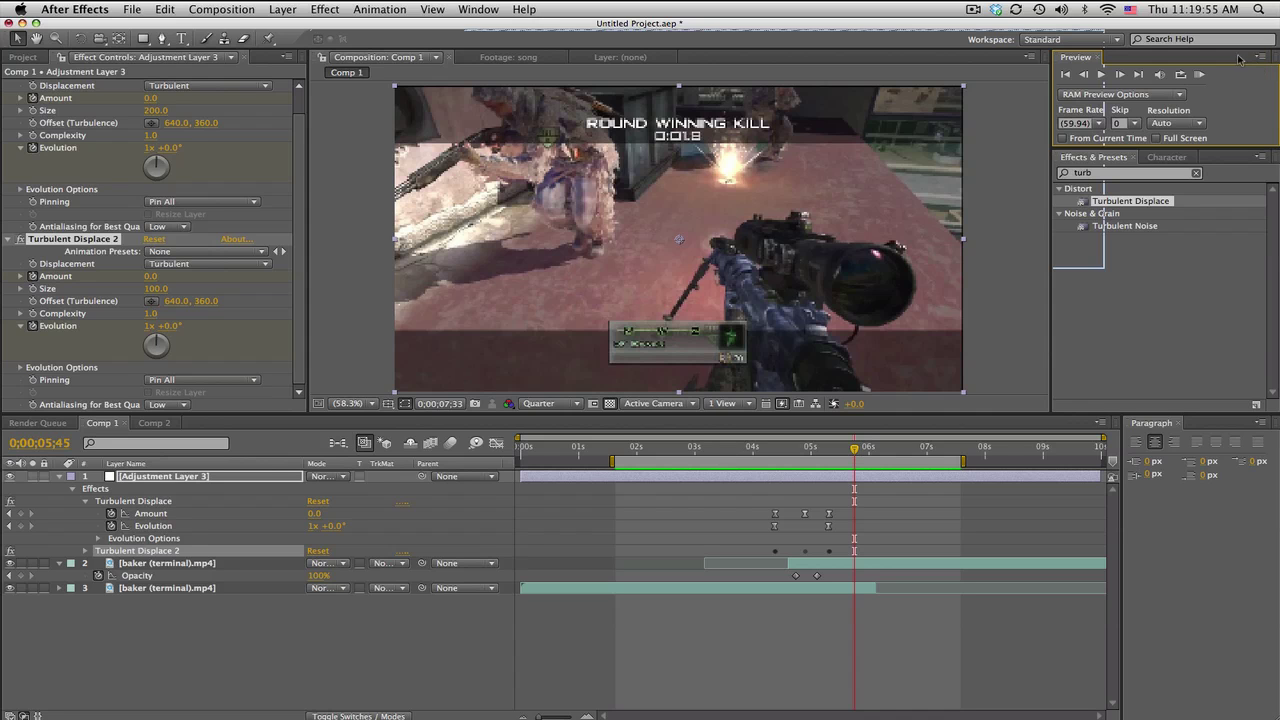
- Preview the existing warp transition, then scrub back to review earlier frames
left_click(1200, 74)
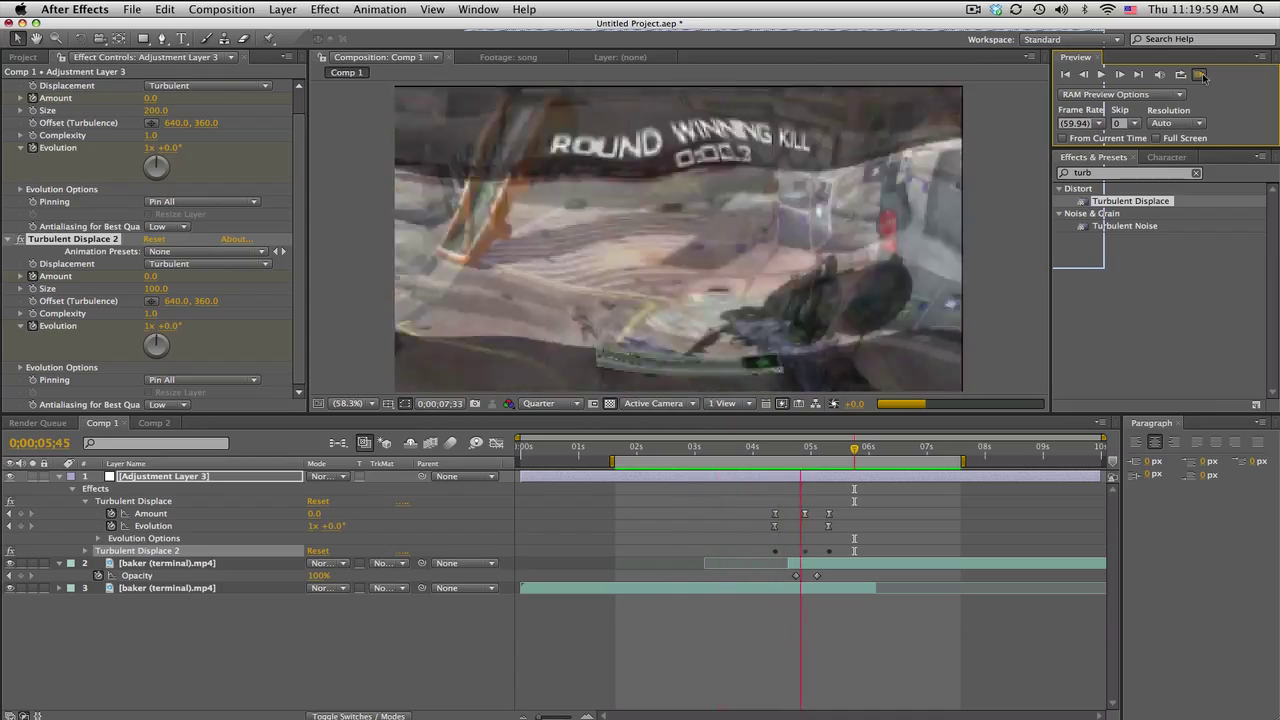
left_click(893, 427)
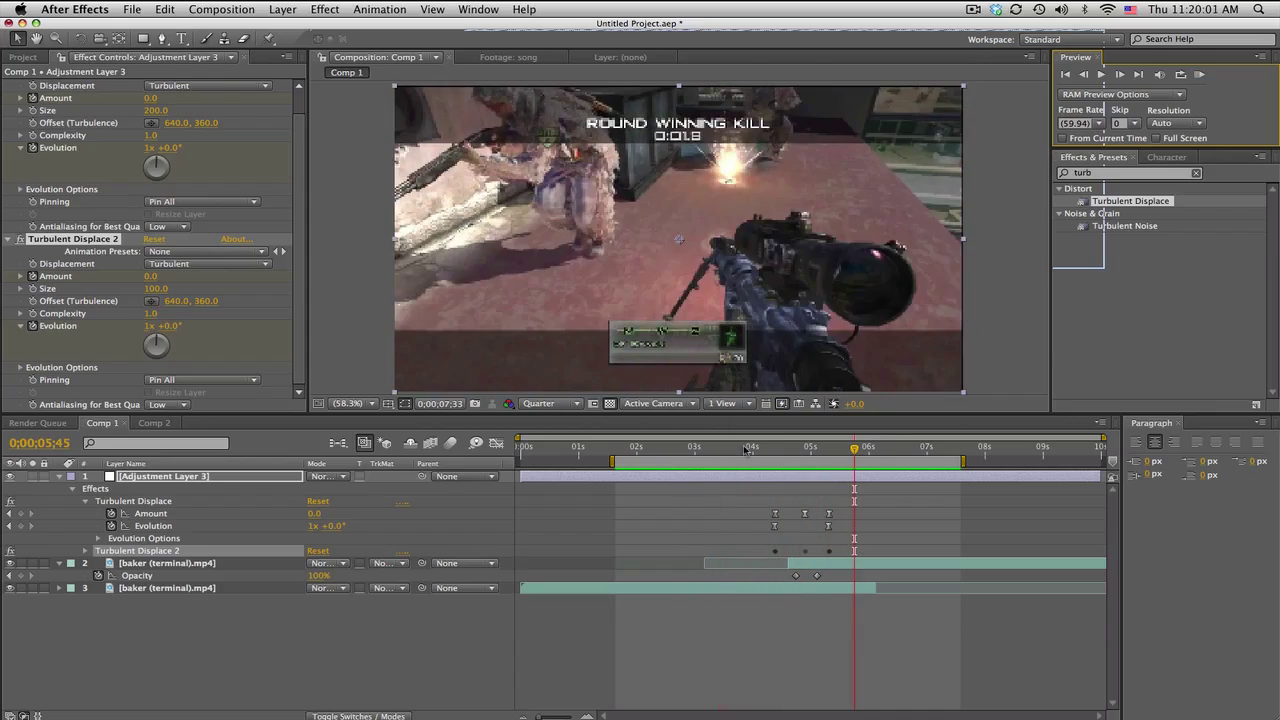
left_click_drag(745, 450, 849, 456)
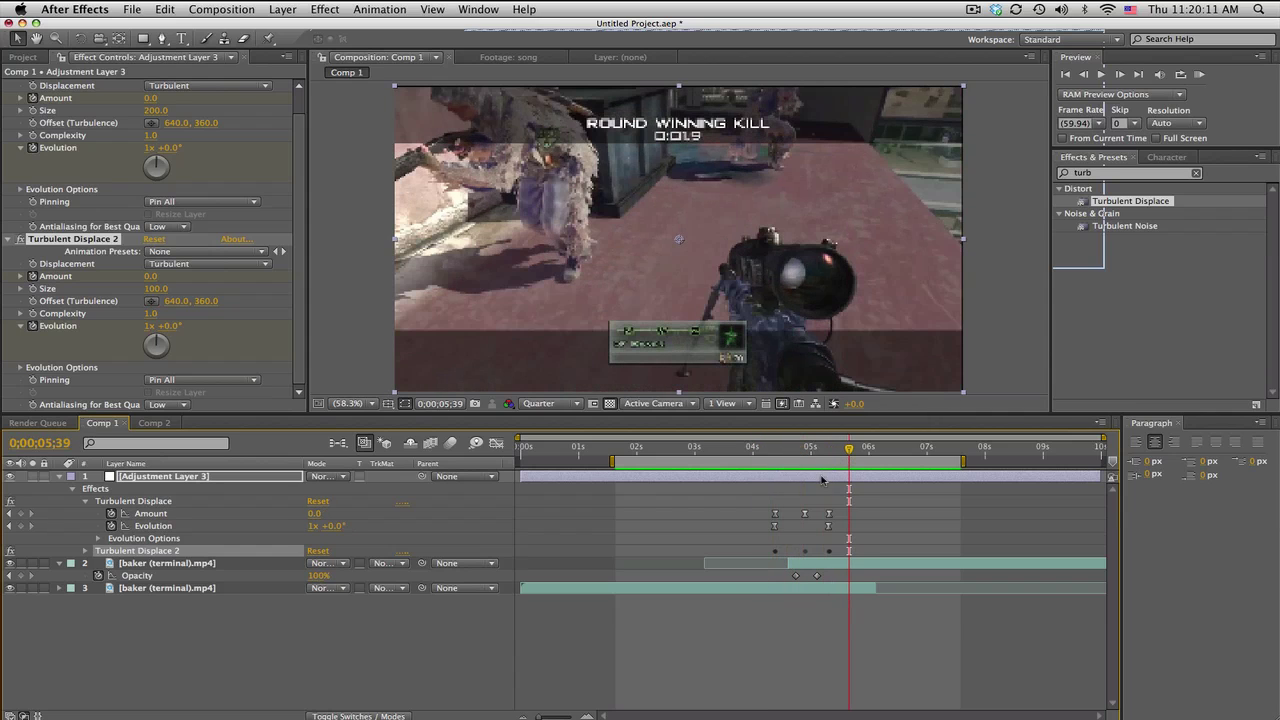
- Delete the old adjustment layer and the clip's two Opacity keyframes
left_click(822, 481)
key("Delete")
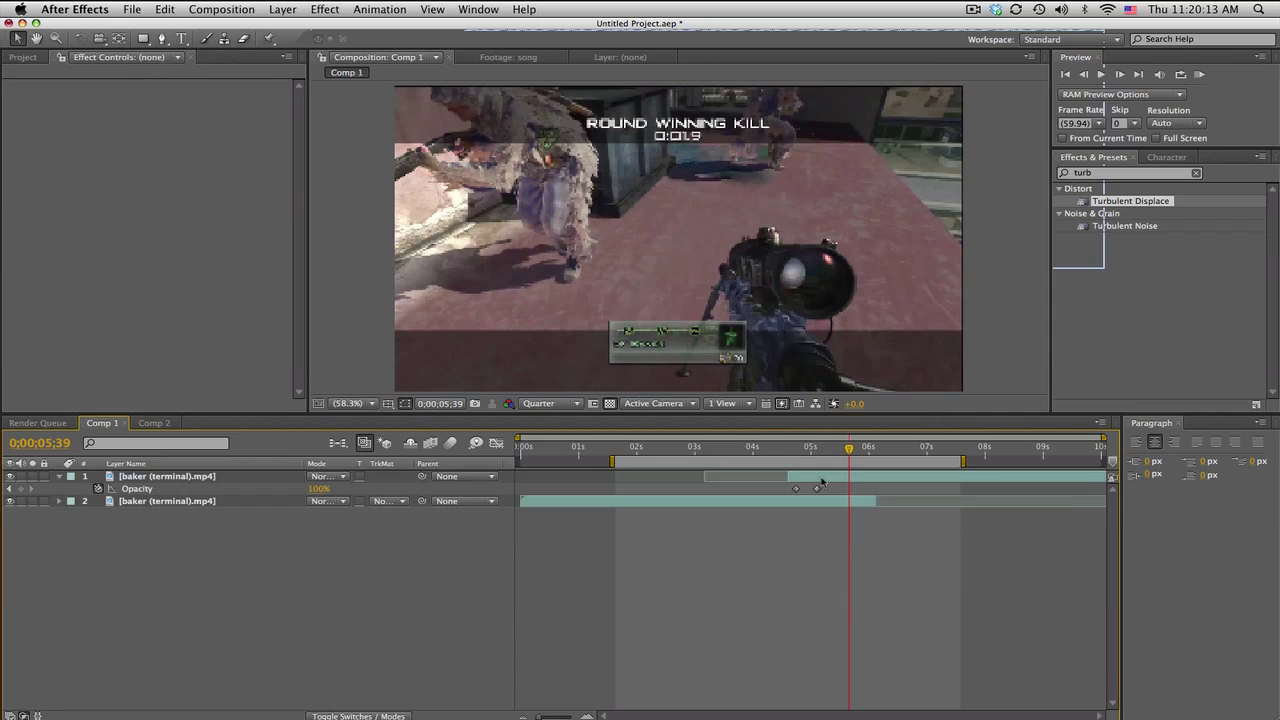
left_click_drag(827, 488, 790, 491)
key("Delete")
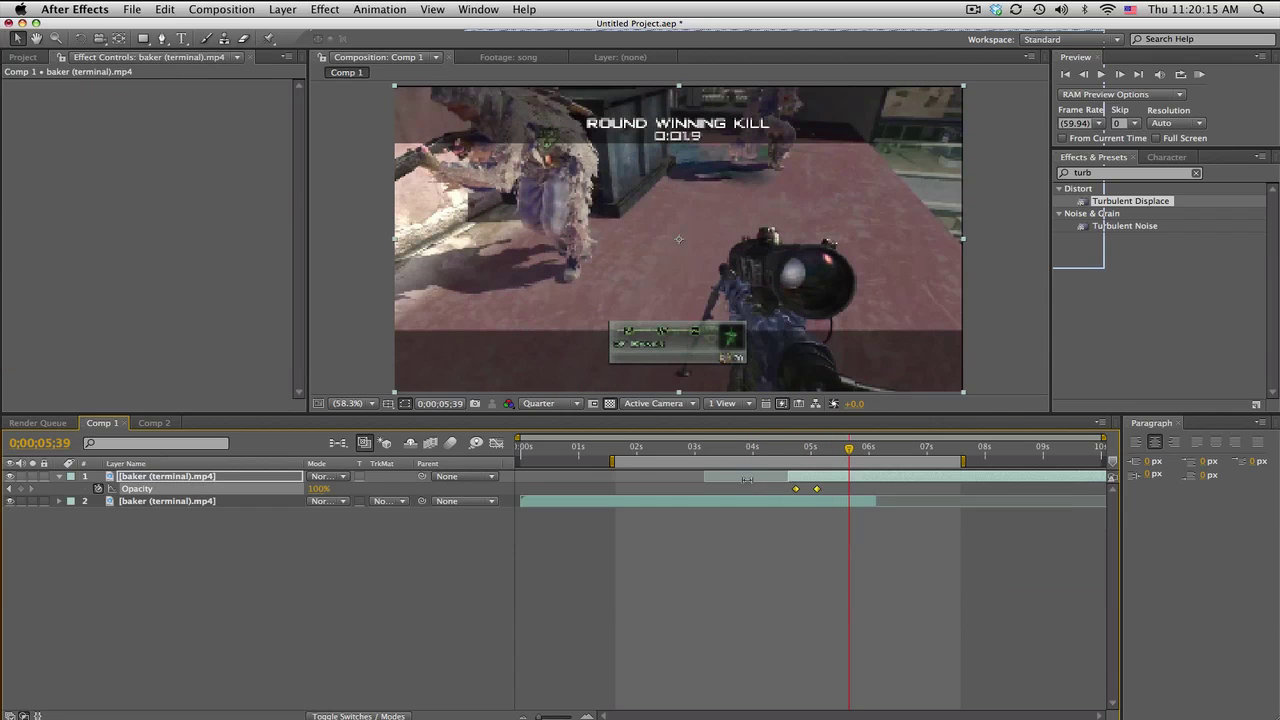
- Add a new adjustment layer trimmed to run from 0;00;02;42 to 0;00;05;55
mouse_move(771, 446)
left_mouse_down()
mouse_move(840, 447)
mouse_move(775, 452)
left_mouse_up()
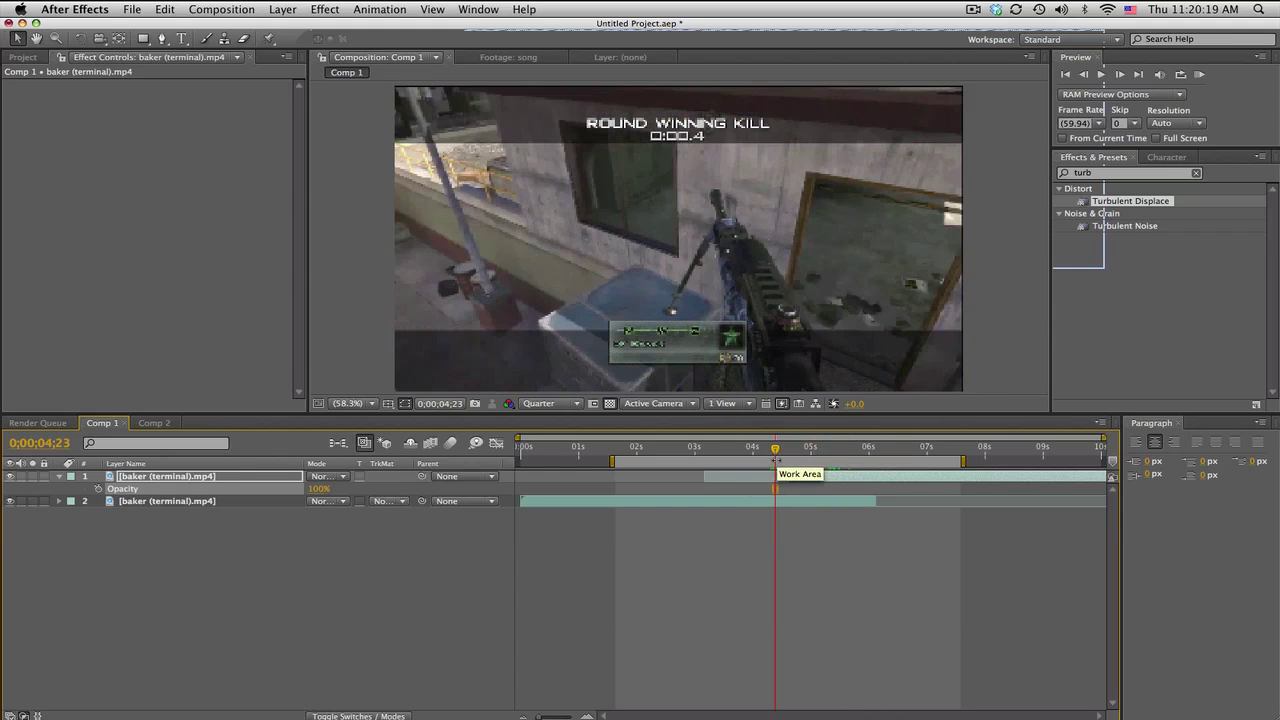
left_click(276, 9)
mouse_move(283, 28)
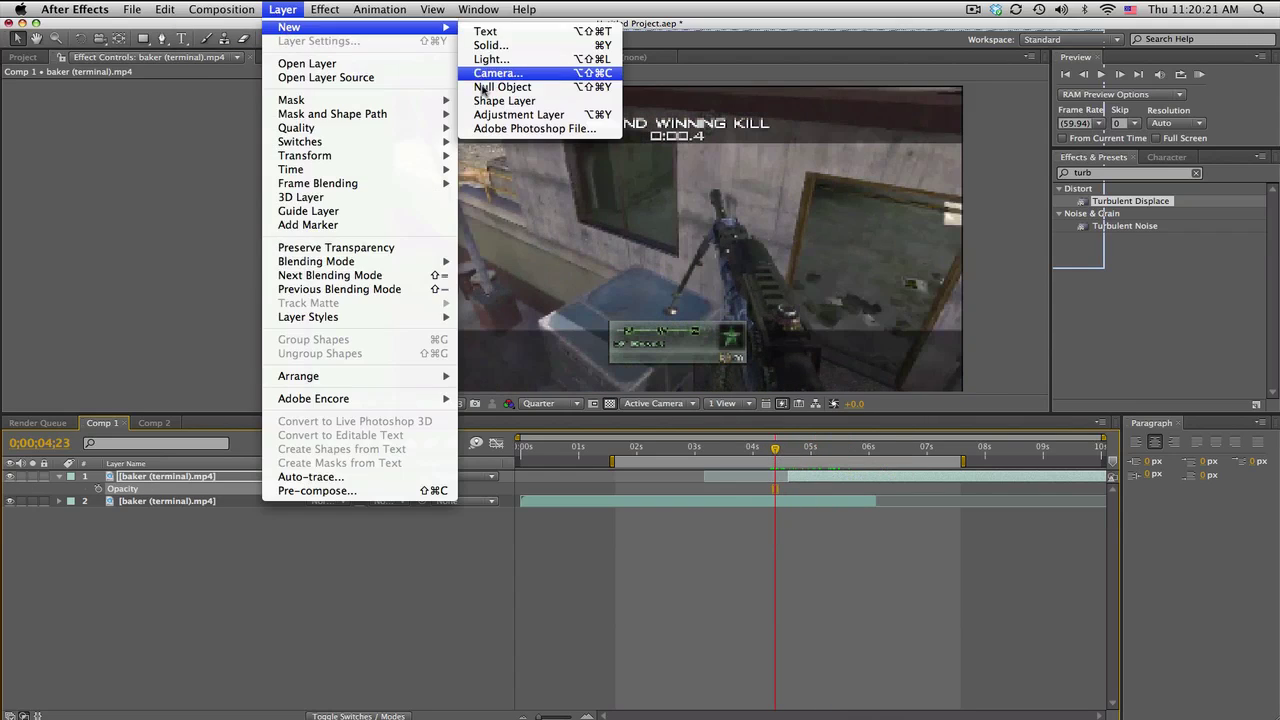
left_click(487, 114)
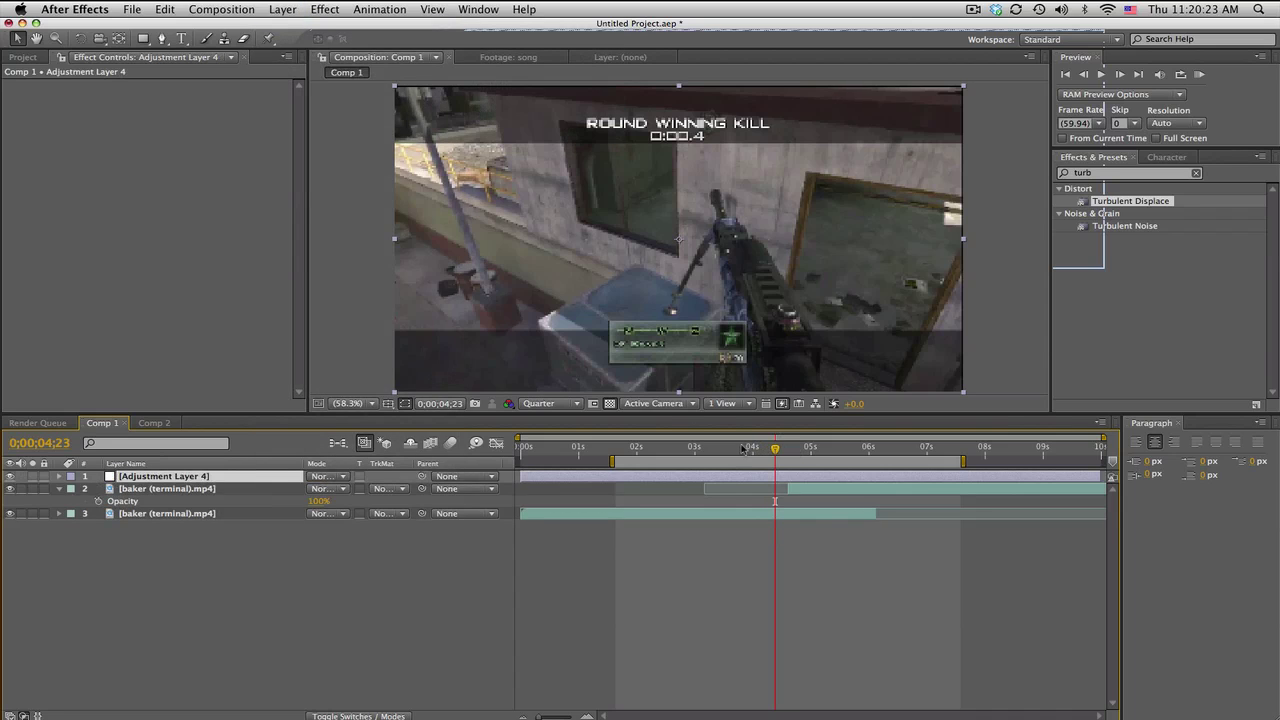
left_click_drag(743, 447, 680, 448)
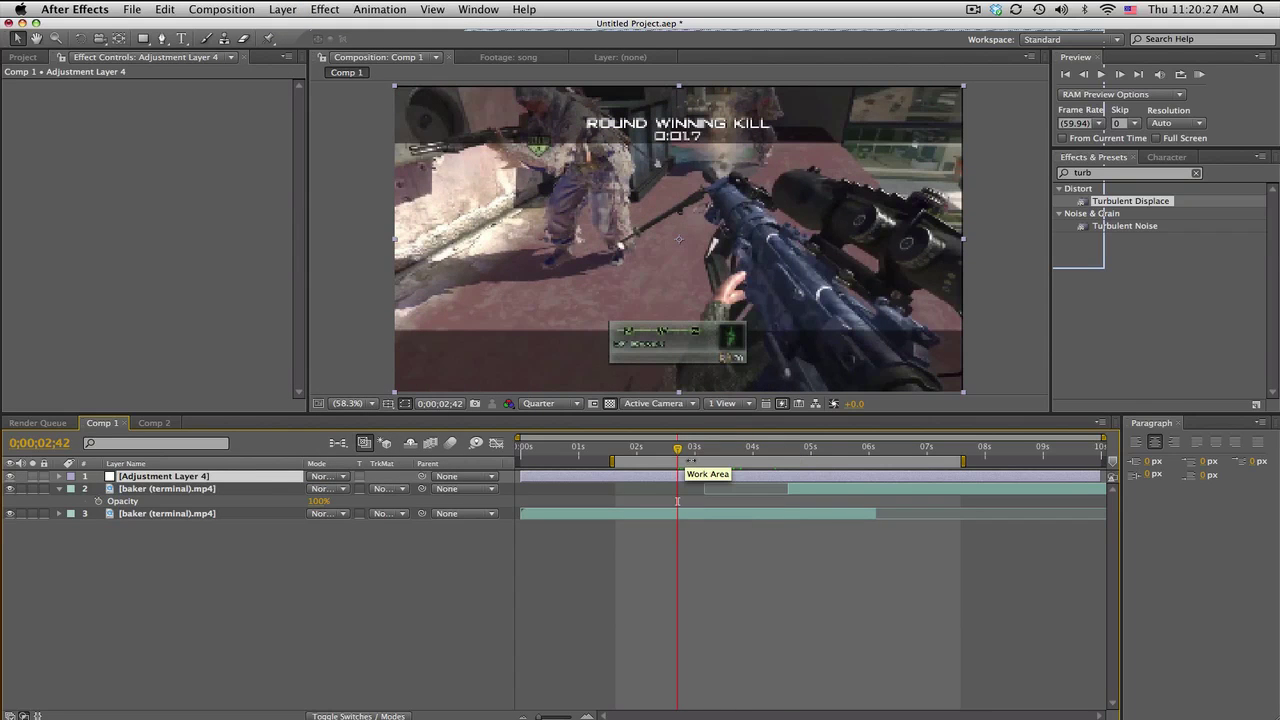
key("alt+bracketleft")
left_click_drag(851, 448, 769, 448)
key("alt+bracketright")
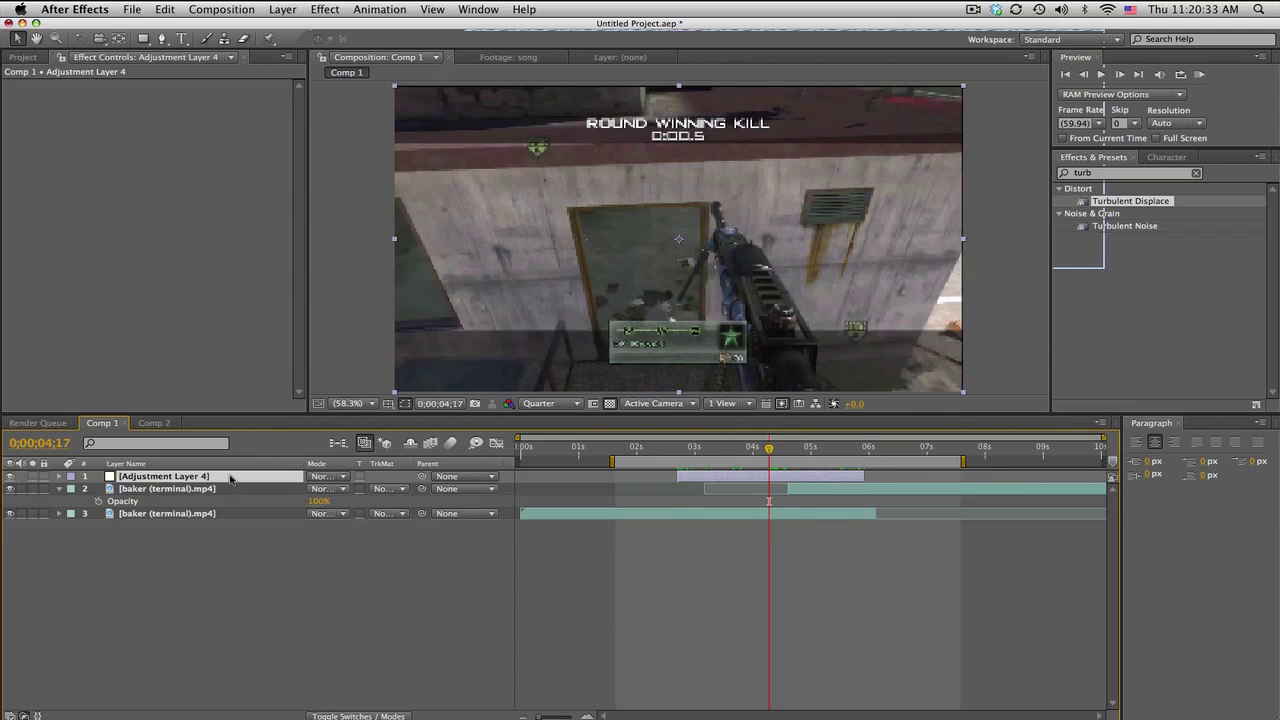
- Nudge Adjustment Layer 4 over the clip overlap and apply Turbulent Displace to it
mouse_move(713, 481)
left_mouse_down()
mouse_move(765, 481)
mouse_move(704, 481)
left_mouse_up()
left_click_drag(730, 477, 738, 478)
left_click_drag(1131, 201, 790, 481)
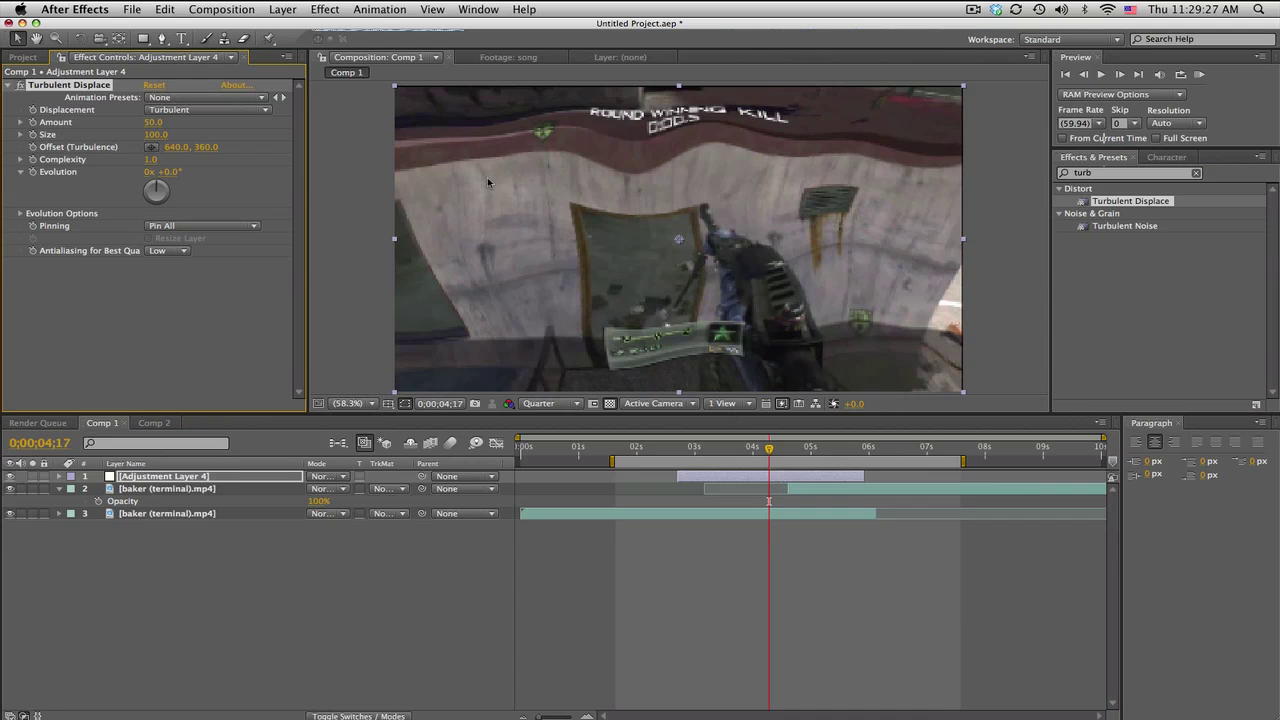
- Set the Turbulent Displace Amount to 0 and keyframe it at 0;00;04;06
left_click(152, 122)
type("0")
key("Return")
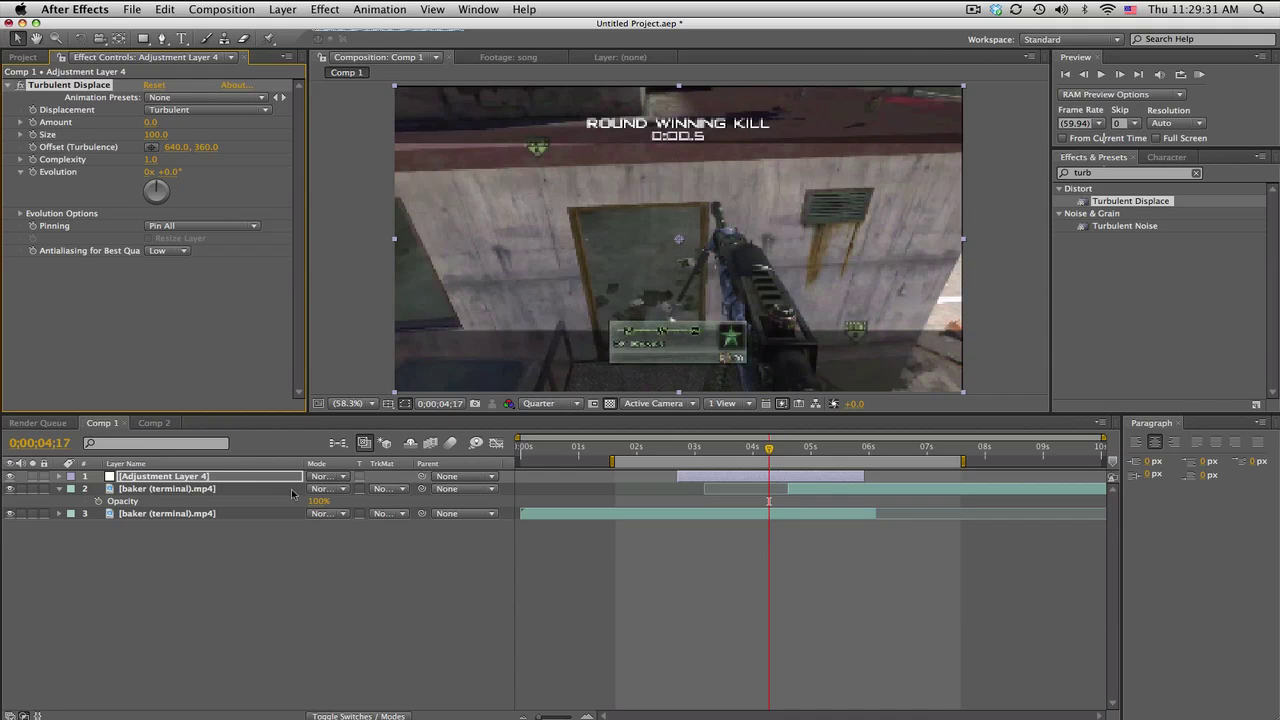
left_click_drag(773, 455, 810, 449)
left_click(33, 122)
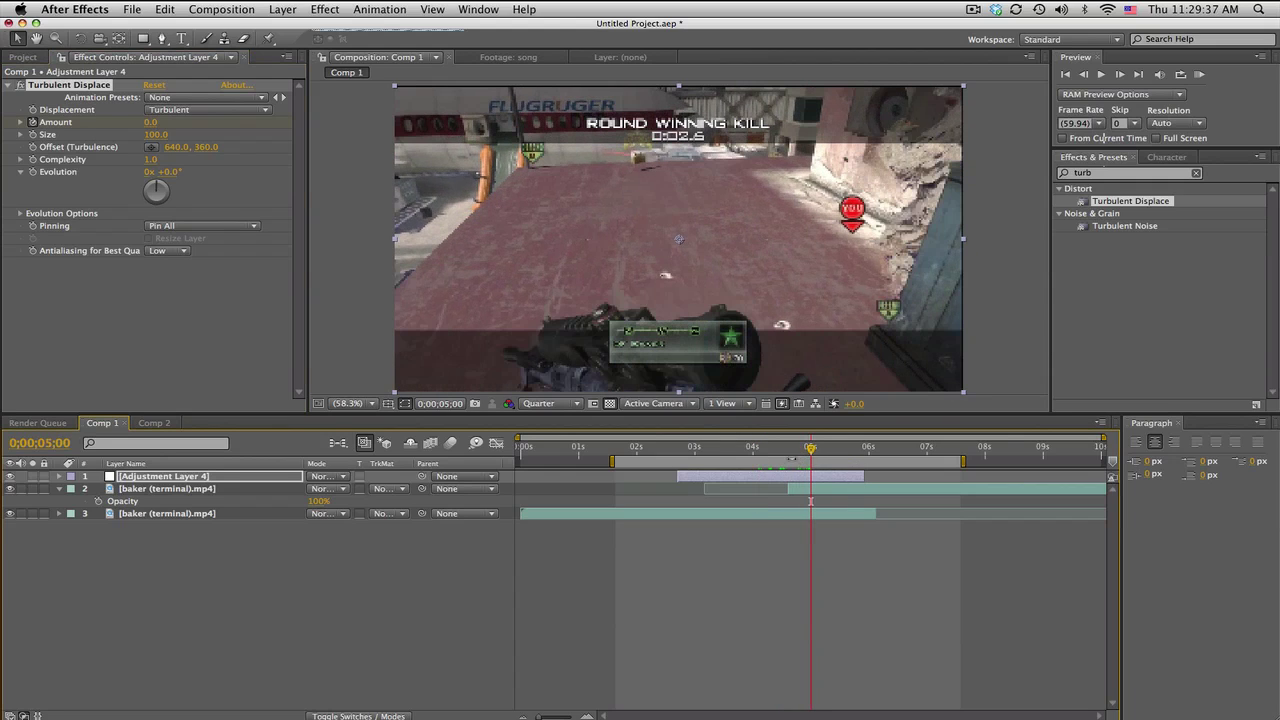
key("u")
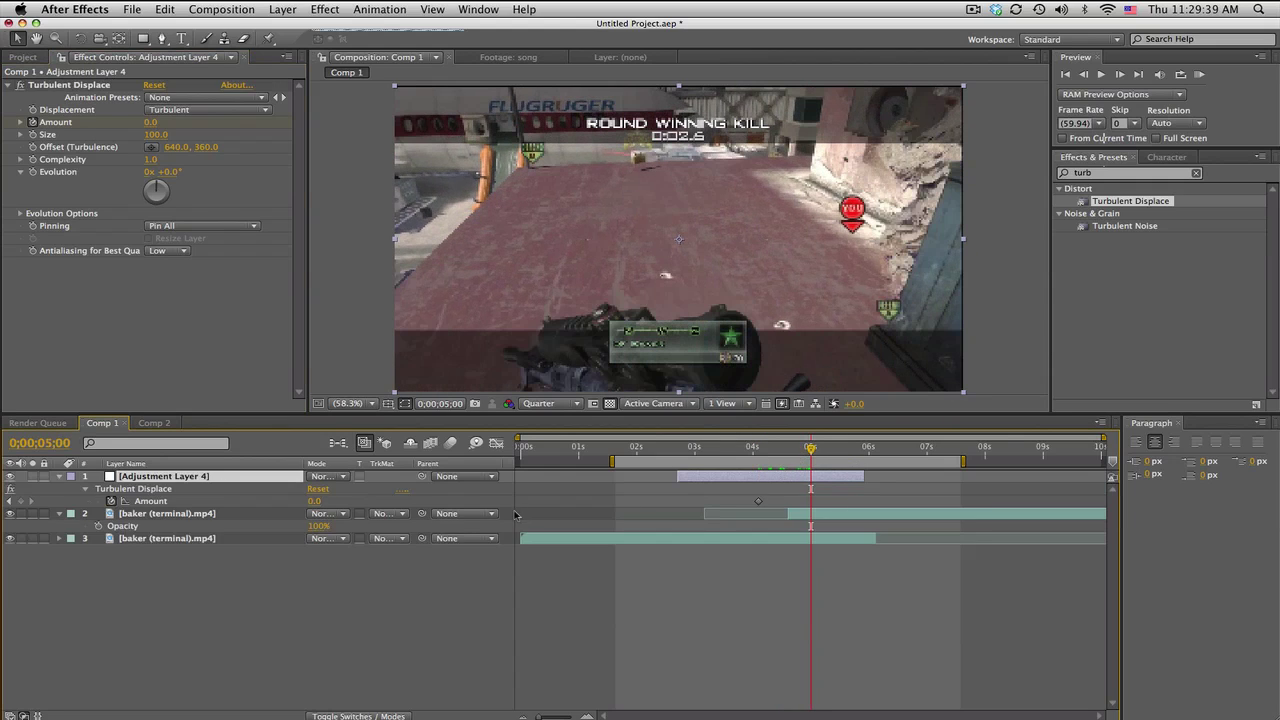
- Add an Amount keyframe at 0;00;05;00 and set Amount 50 at 0;00;04;36
left_click(21, 501)
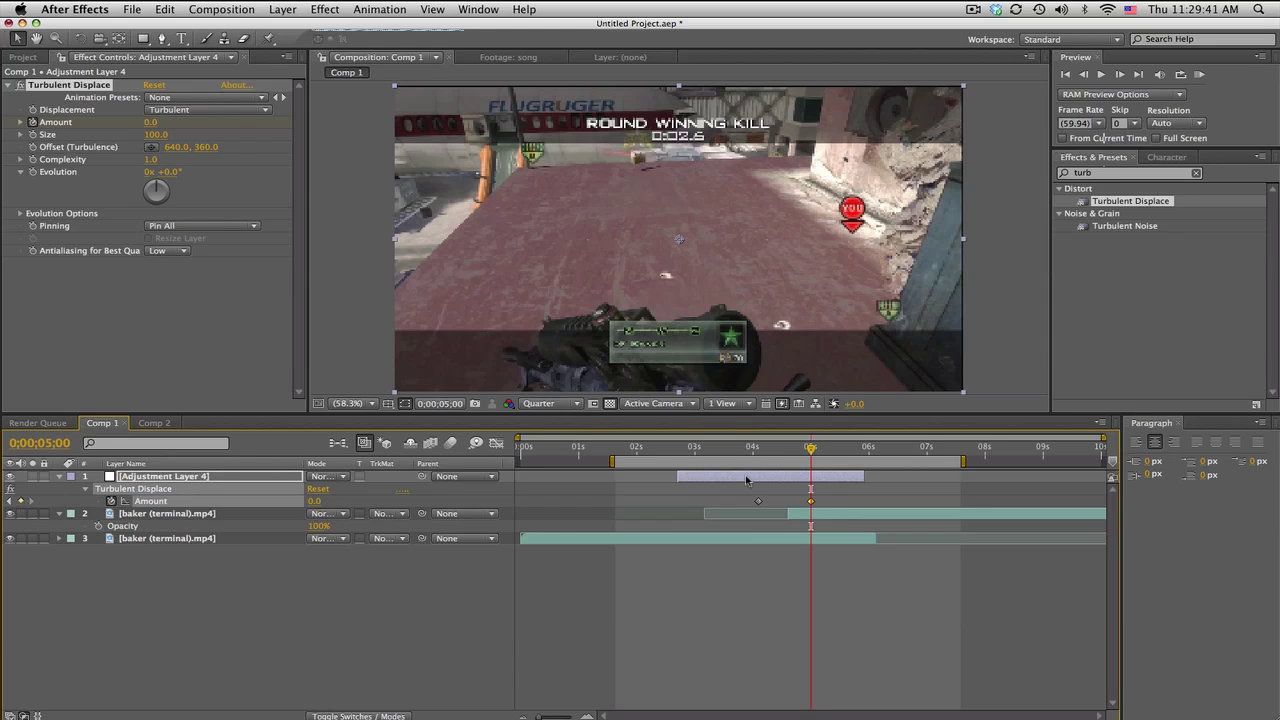
left_click_drag(782, 449, 787, 449)
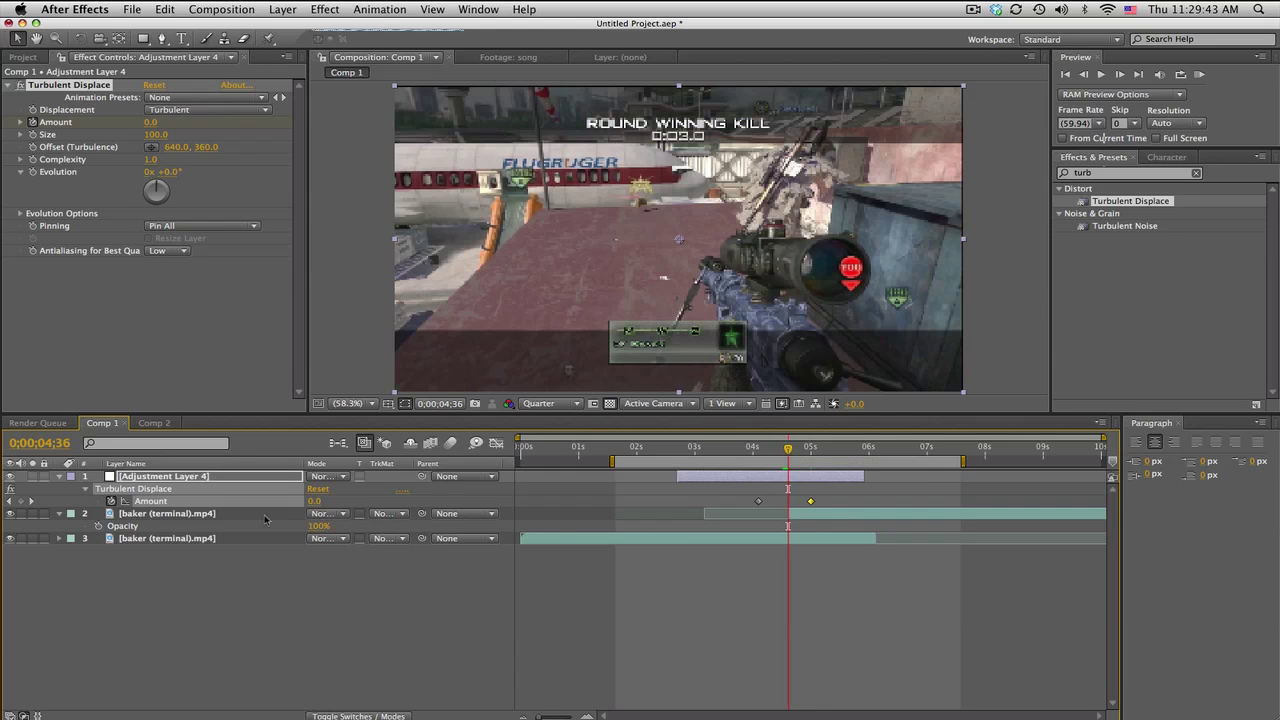
left_click(316, 501)
type("50")
key("Return")
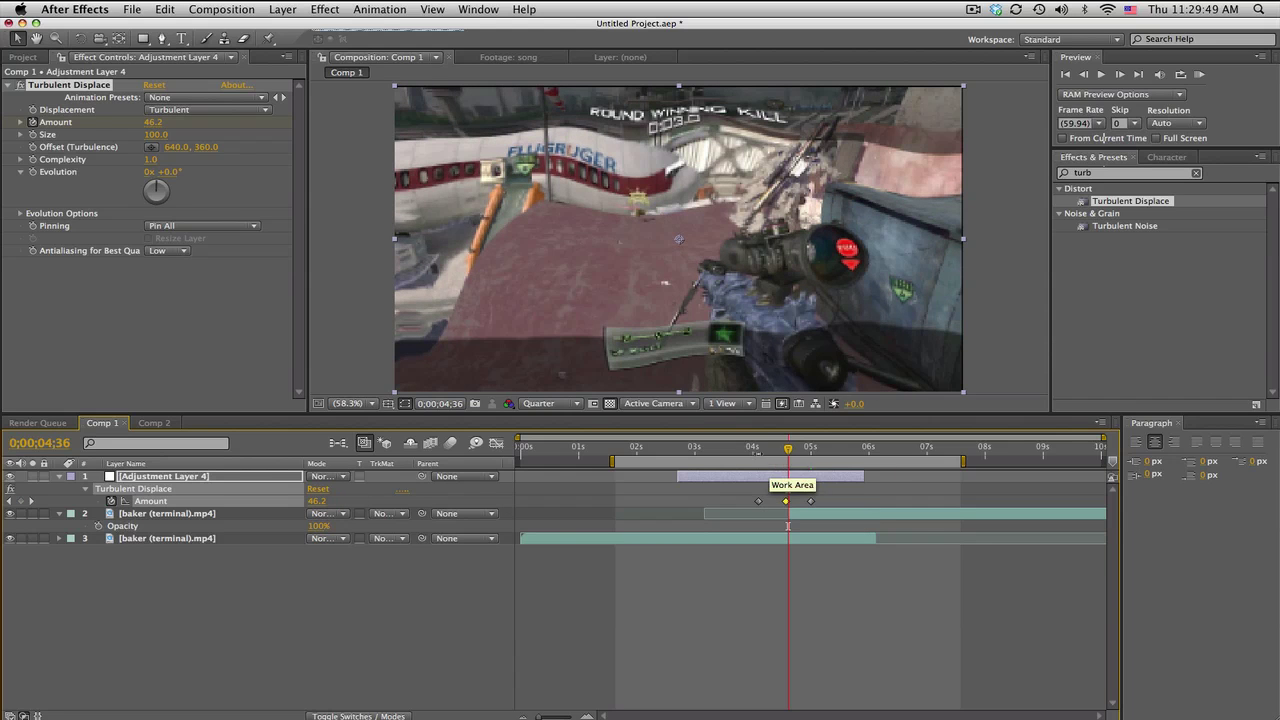
mouse_move(787, 452)
left_mouse_down()
mouse_move(757, 452)
mouse_move(806, 452)
left_mouse_up()
- Keyframe the second clip's Opacity at 4;48 and drop it to 0% at 4;20
left_click(812, 517)
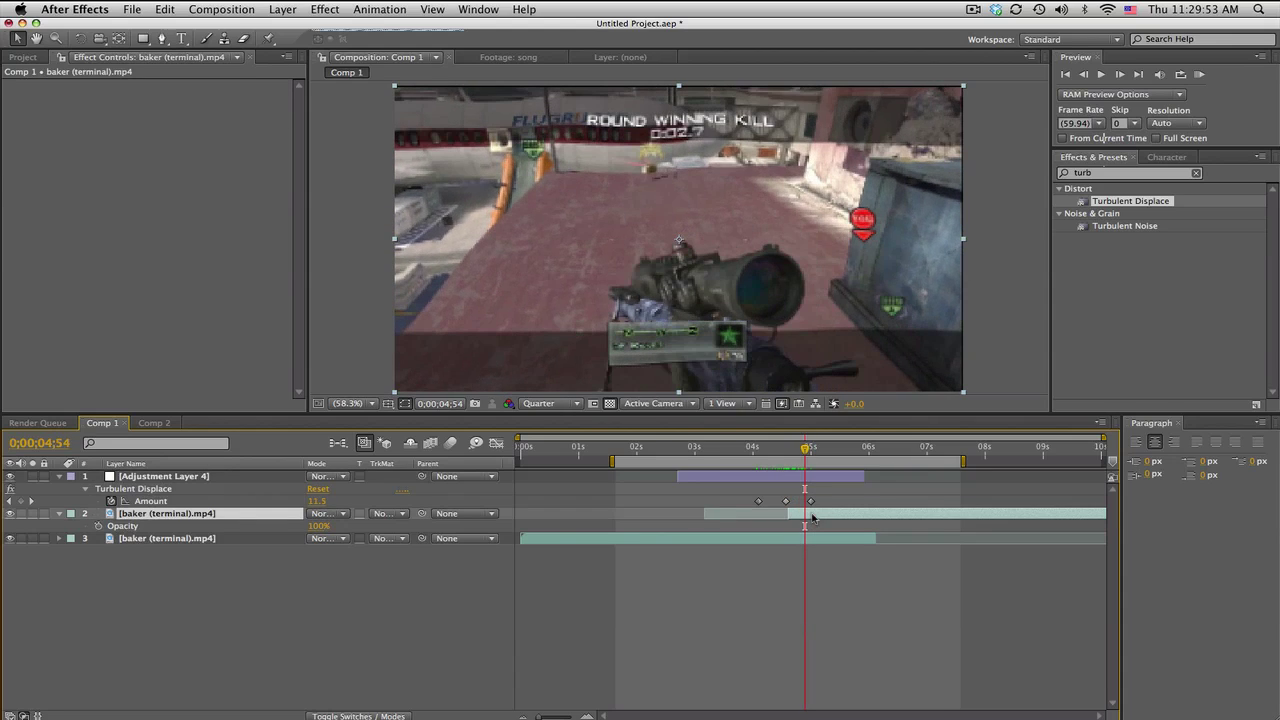
key("equal")
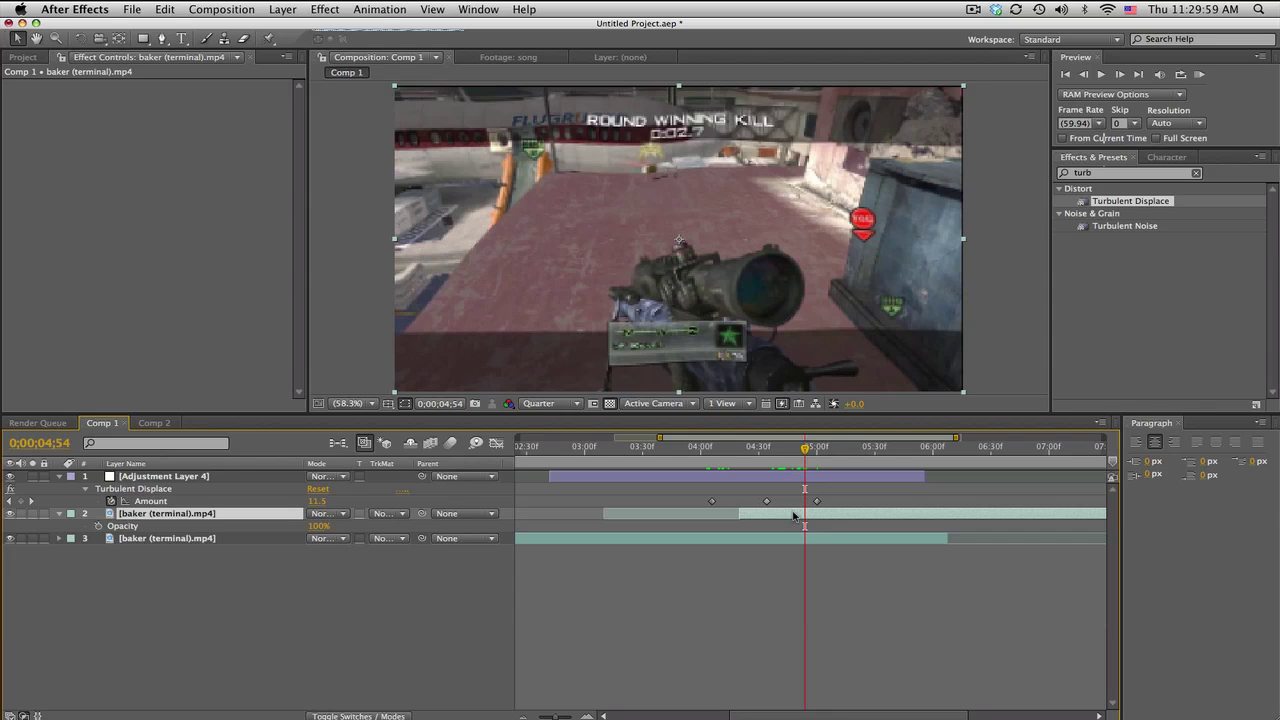
key("t")
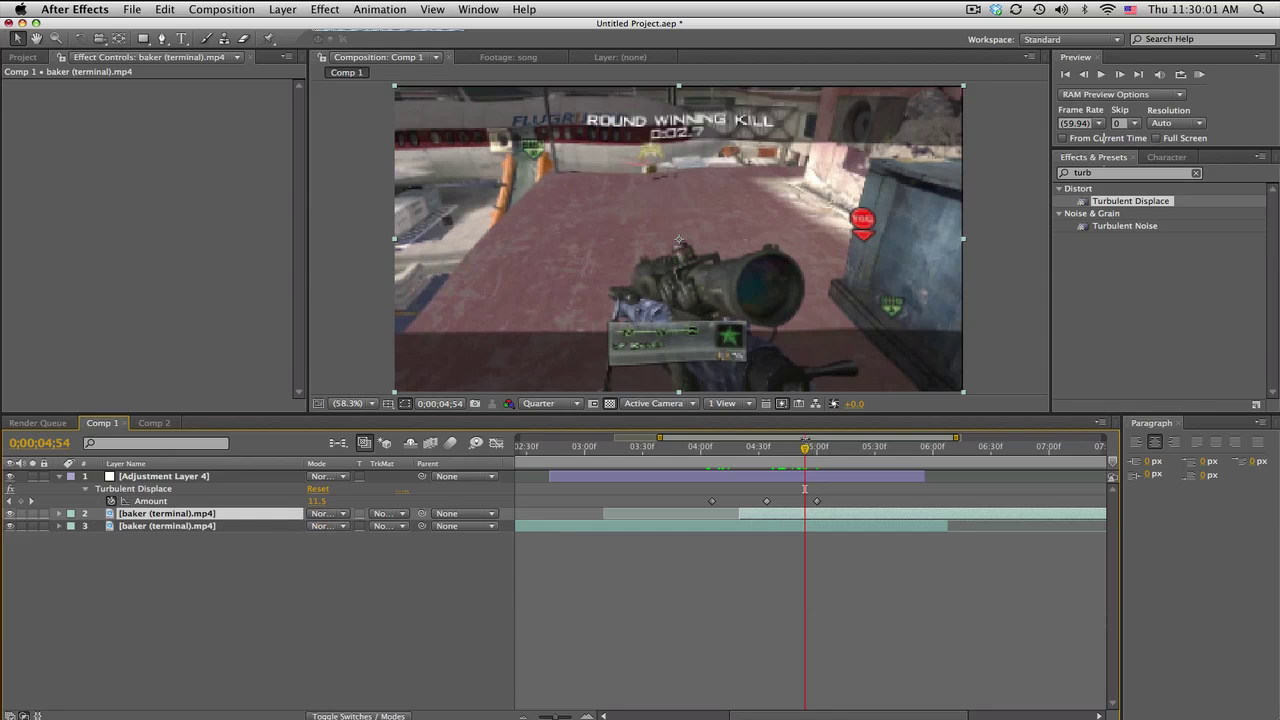
left_click_drag(806, 447, 791, 450)
key("t")
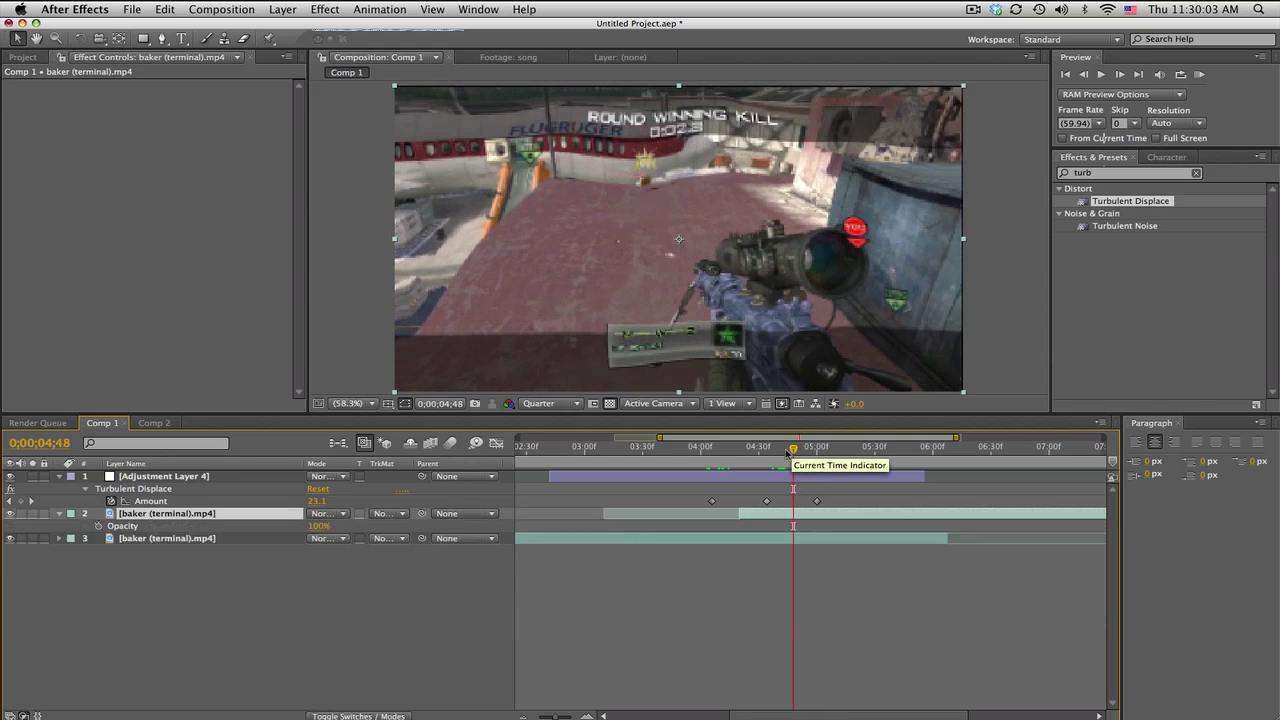
left_click(99, 526)
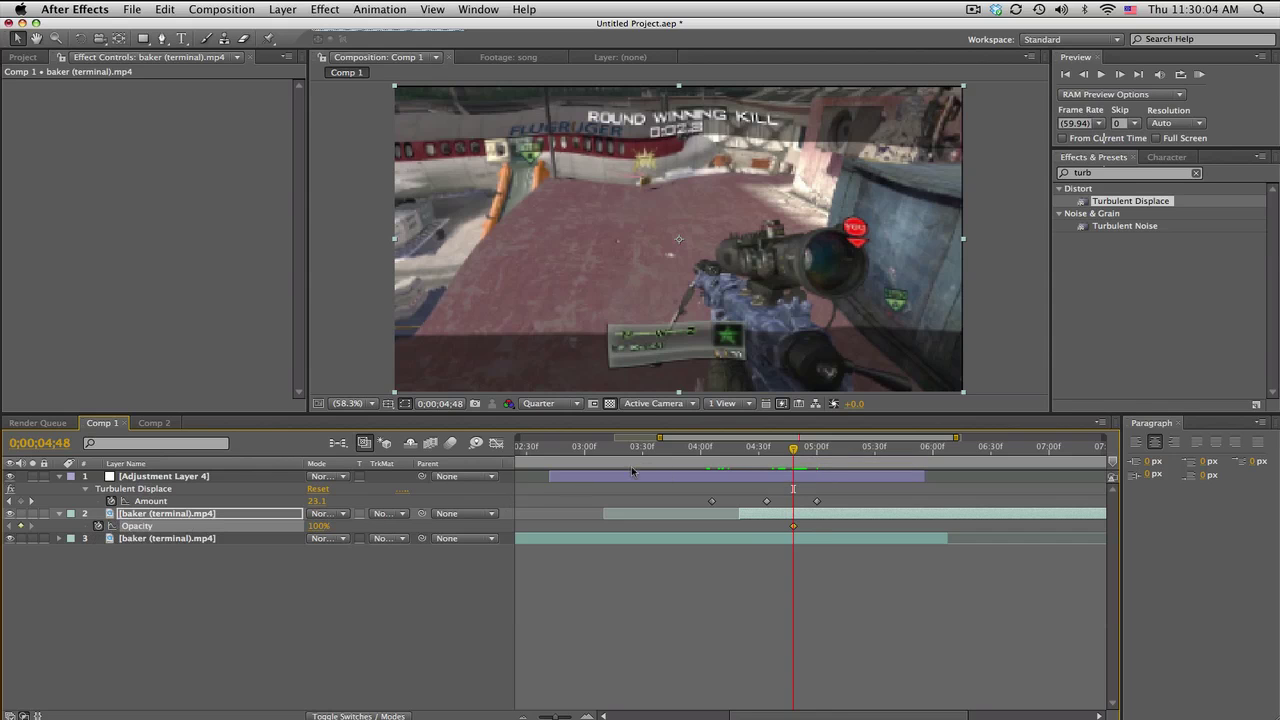
left_click(741, 455)
left_click_drag(316, 526, 183, 535)
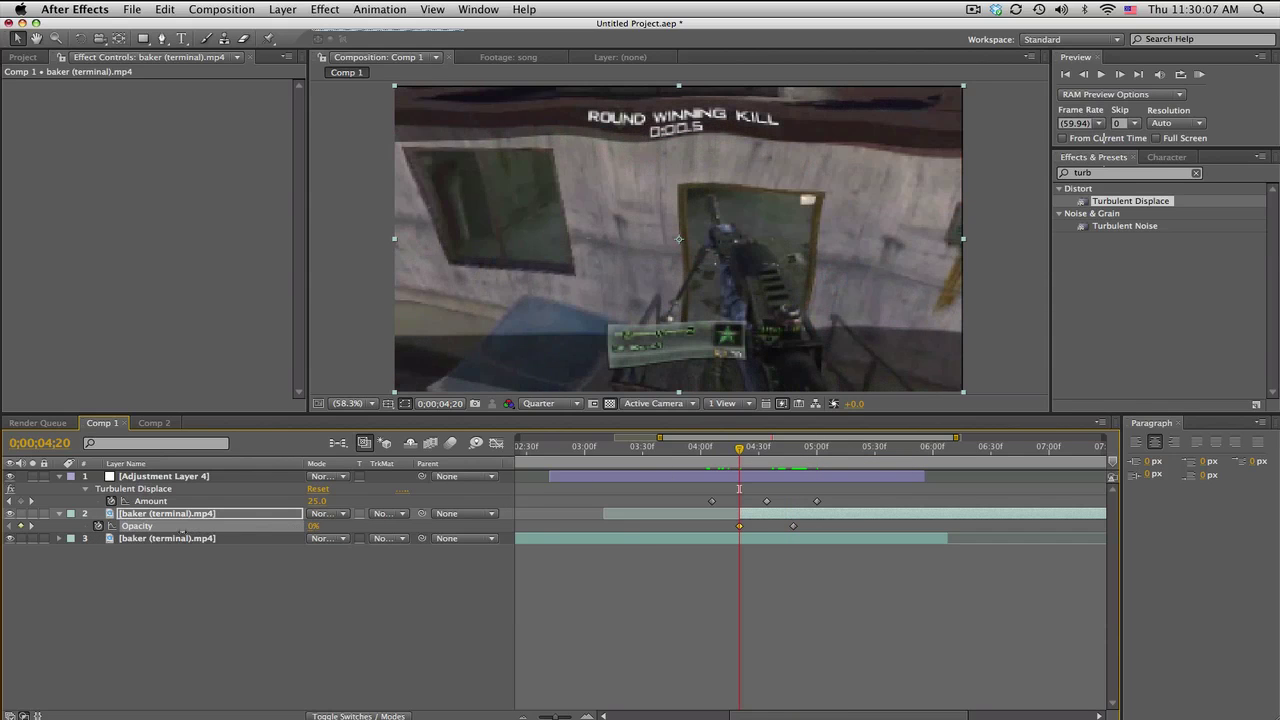
left_click(716, 581)
left_click_drag(740, 449, 815, 450)
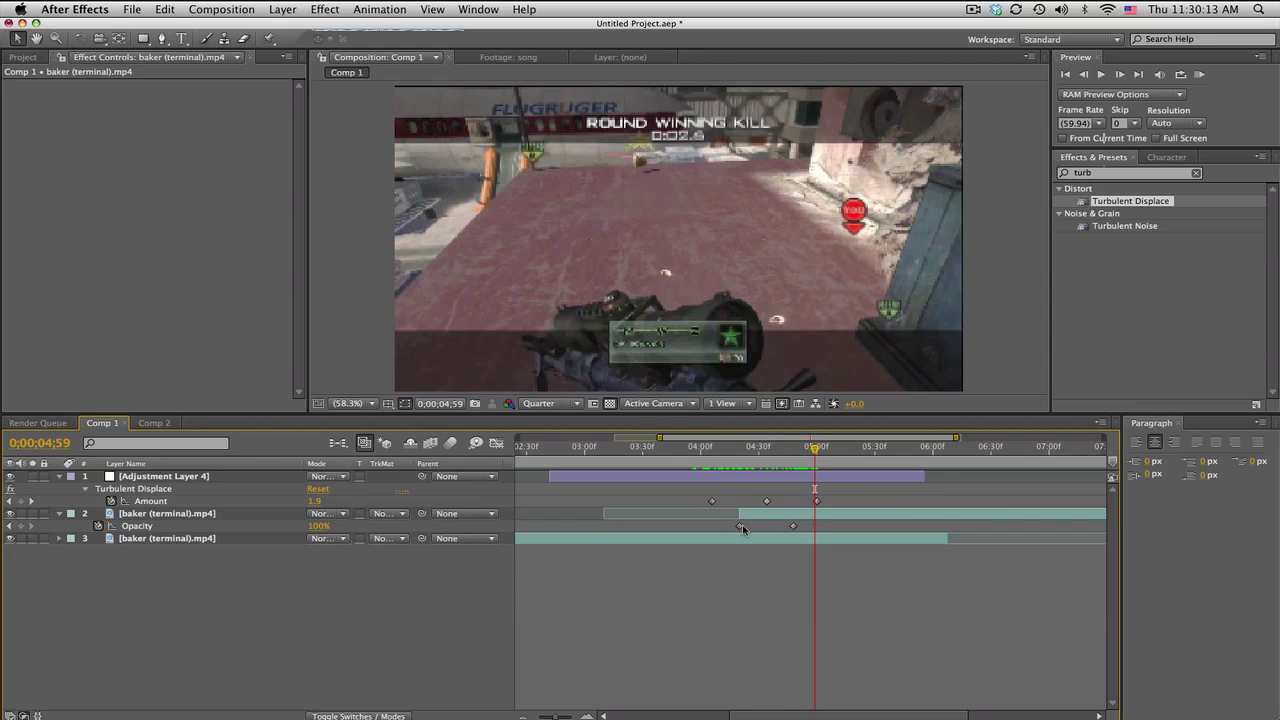
- Shift the first Opacity keyframe later and pull the outer Amount keyframes inward
left_click_drag(740, 527, 780, 531)
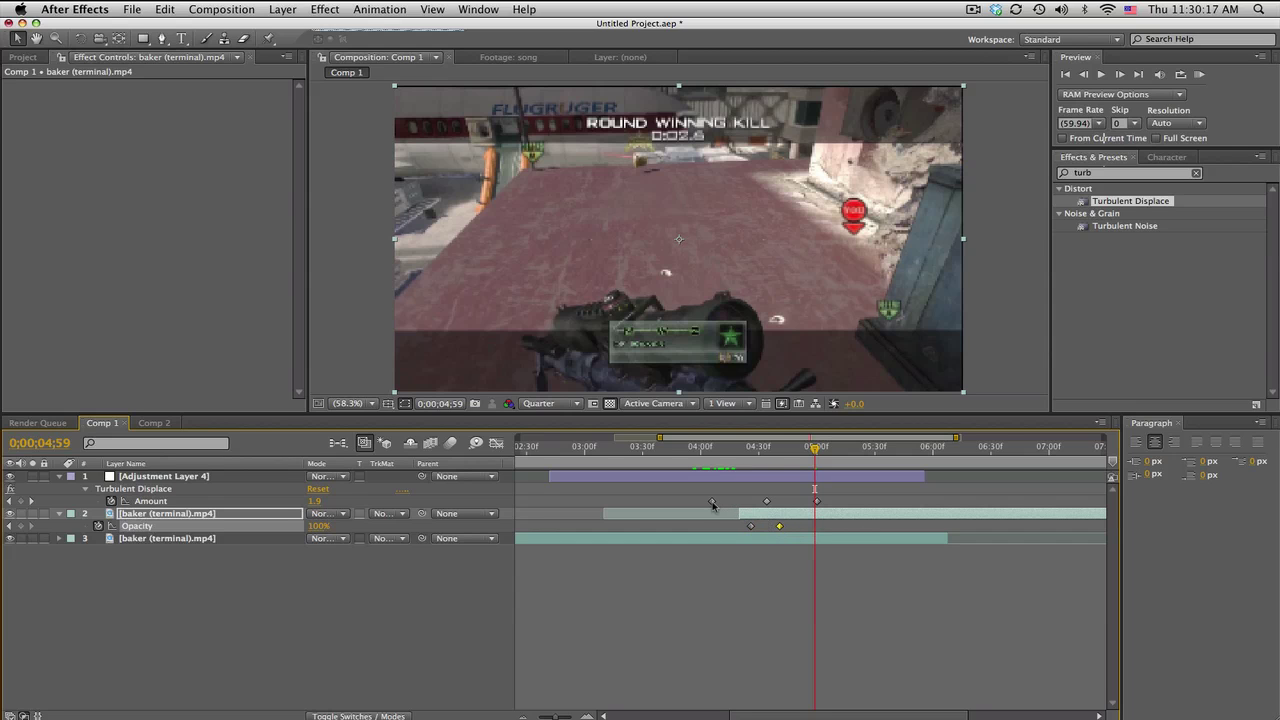
left_click_drag(711, 501, 731, 502)
left_click_drag(816, 501, 797, 501)
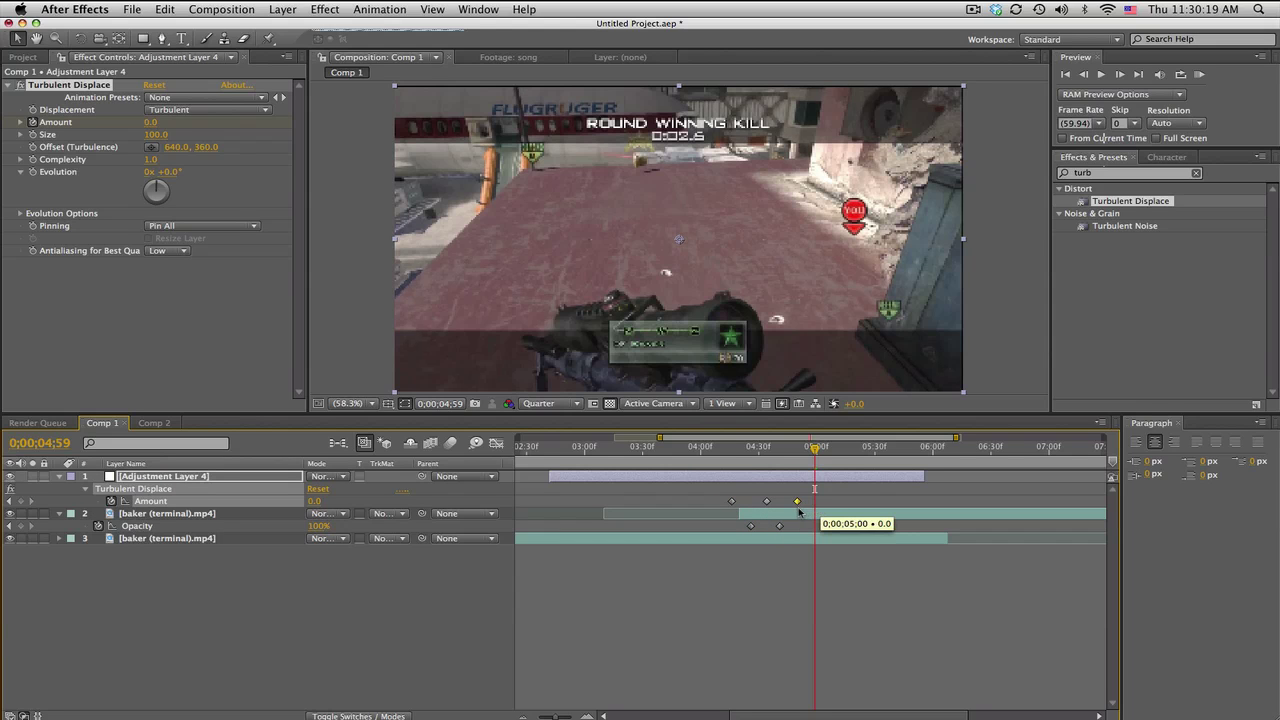
mouse_move(720, 449)
left_mouse_down()
mouse_move(790, 449)
mouse_move(710, 449)
mouse_move(766, 449)
mouse_move(732, 449)
left_mouse_up()
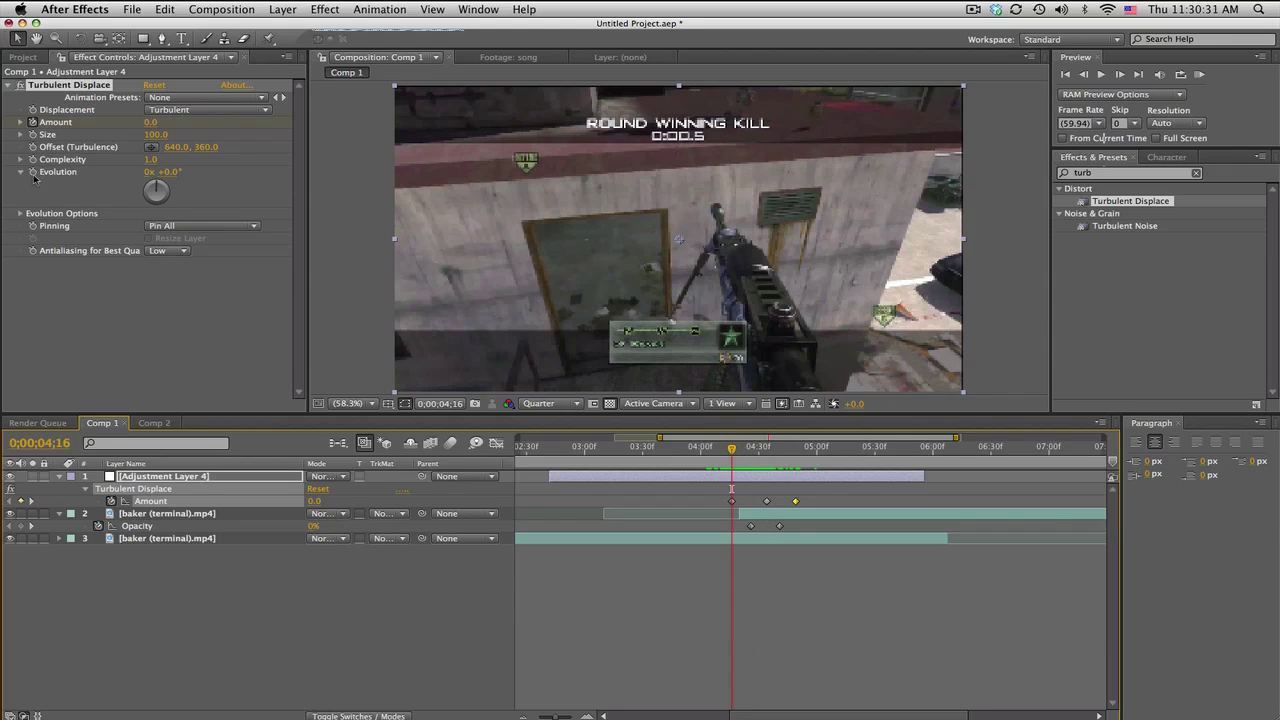
- Set the Turbulent Displace Evolution to 2 revolutions at 4;49
left_click(797, 449)
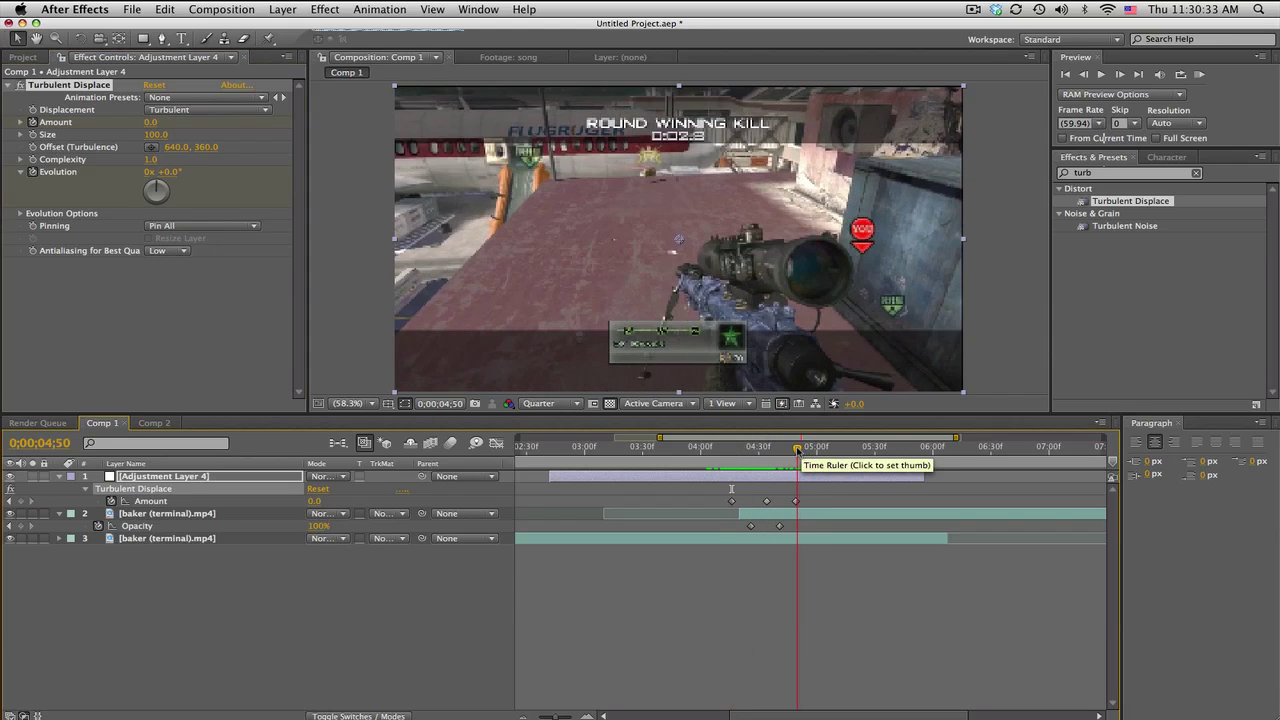
left_click(795, 449)
left_click(150, 172)
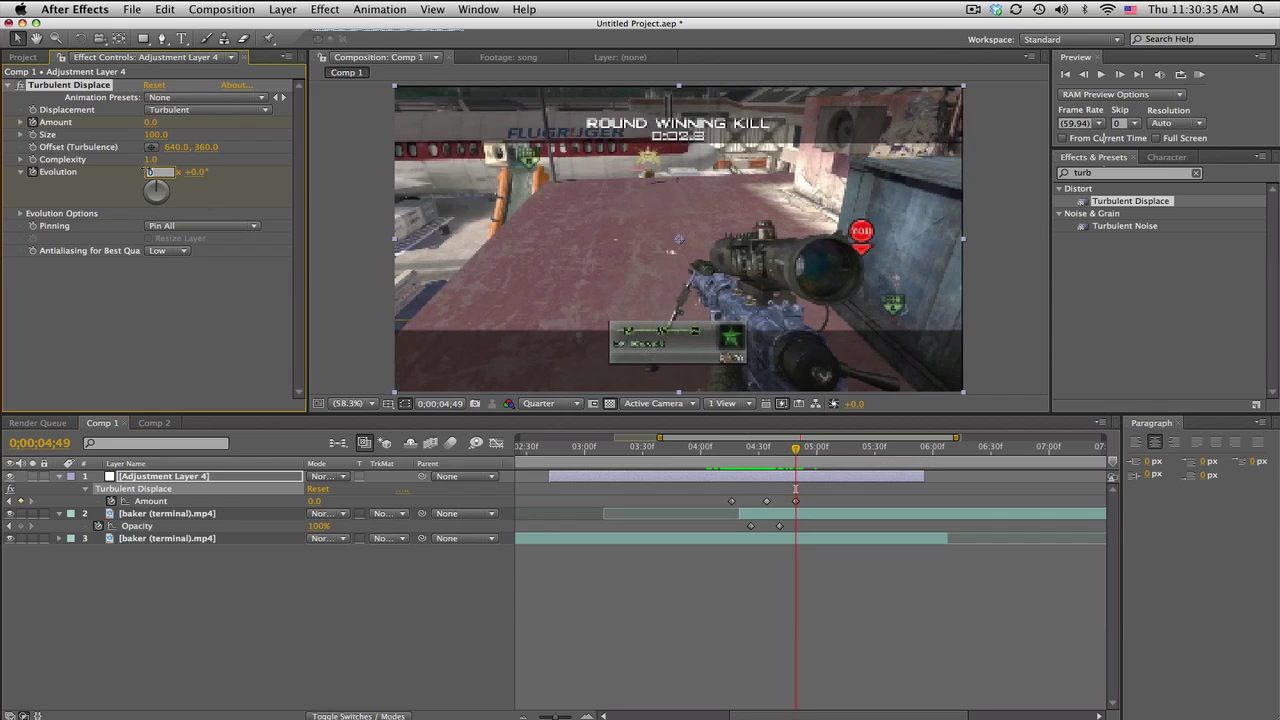
type("2")
key("Return")
left_click_drag(729, 447, 777, 449)
- Move the 4;16 Amount keyframe slightly later and preview through 4;47
left_click(751, 526)
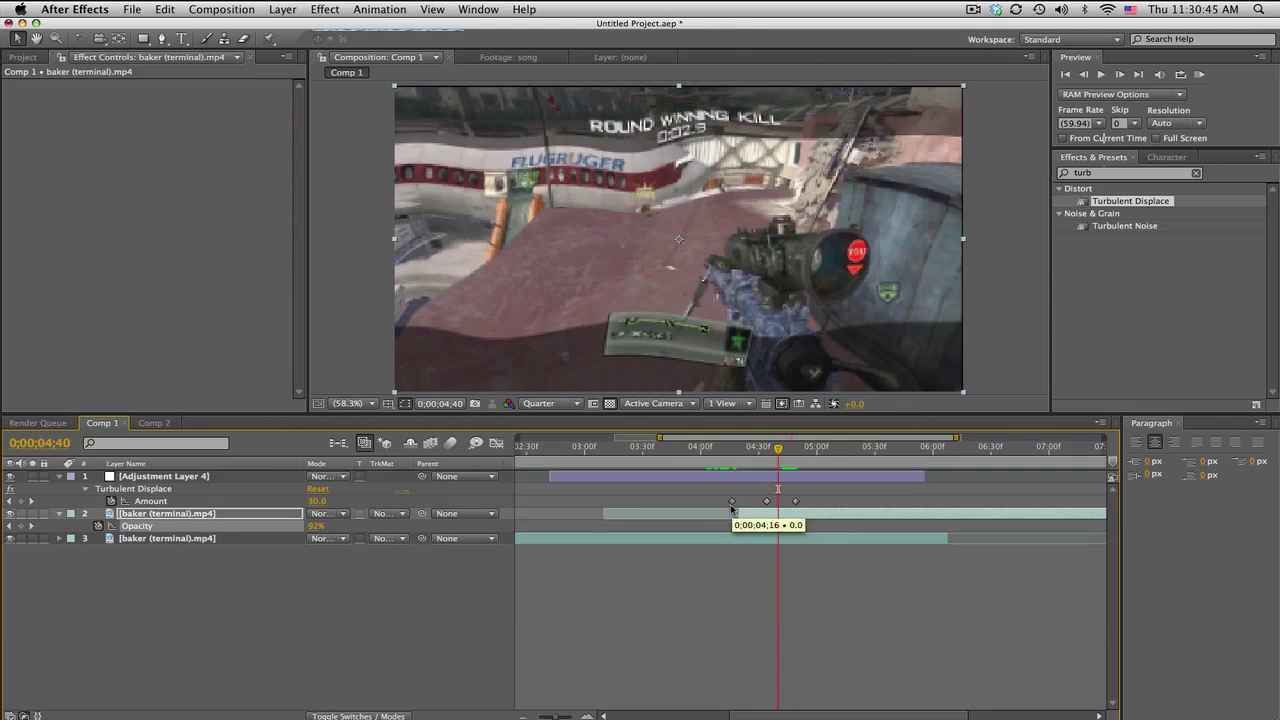
left_click(727, 502)
left_click_drag(795, 501, 807, 501)
left_click_drag(740, 449, 815, 447)
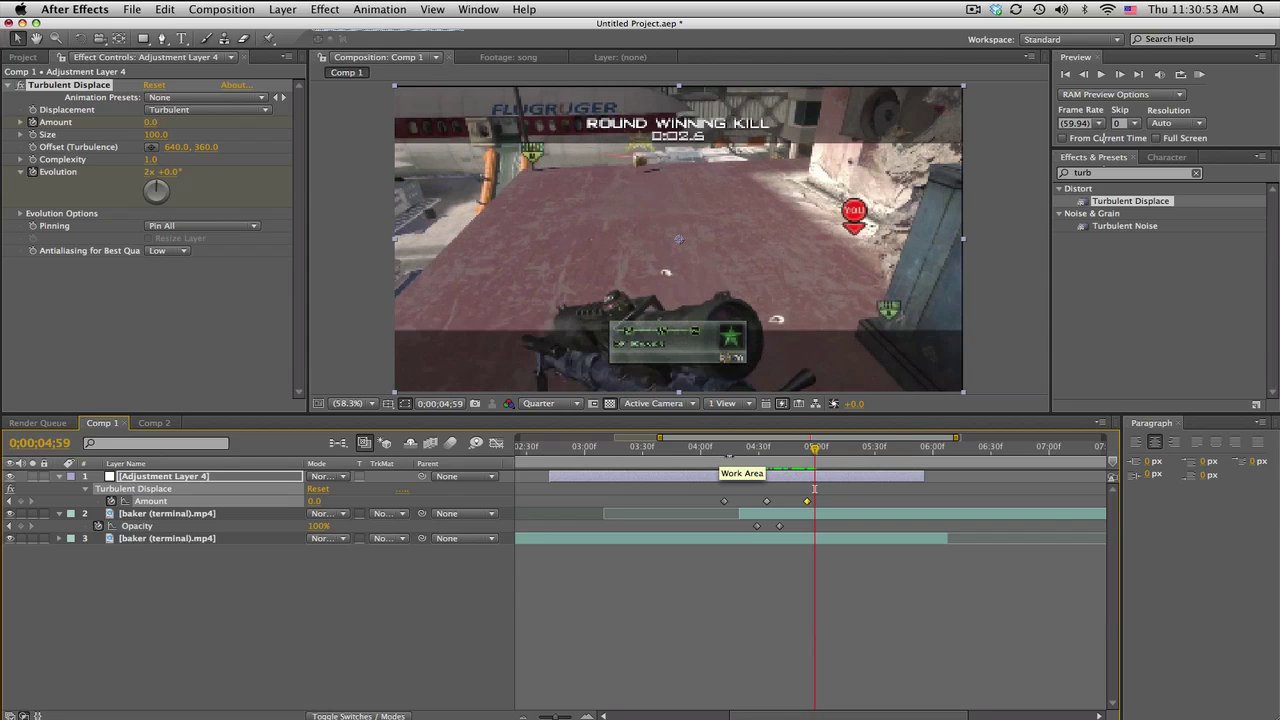
- Duplicate Turbulent Displace and give Turbulent Displace 2 a Size of 200
left_click(724, 449)
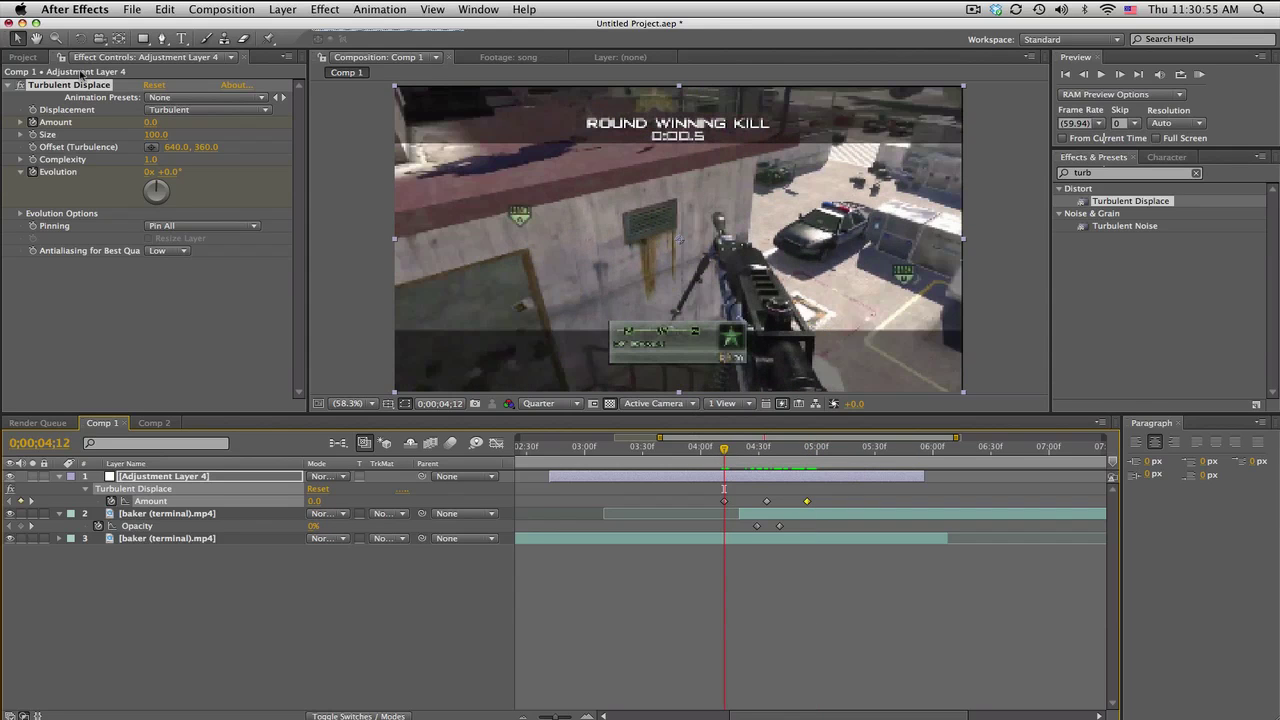
key("super+d")
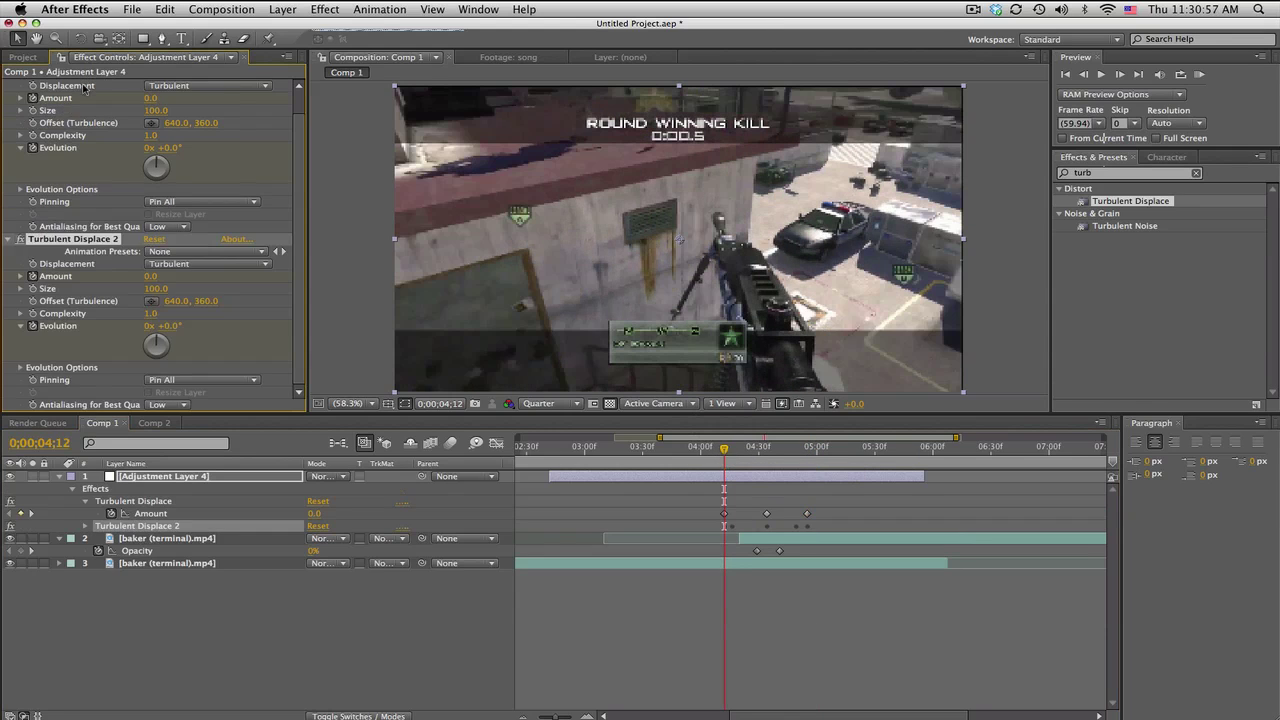
left_click(155, 290)
type("200")
key("Return")
left_click_drag(726, 453, 793, 445)
- Change Turbulent Displace 2's Size to 50 and preview around 4;30
left_click(158, 288)
type("50")
key("Return")
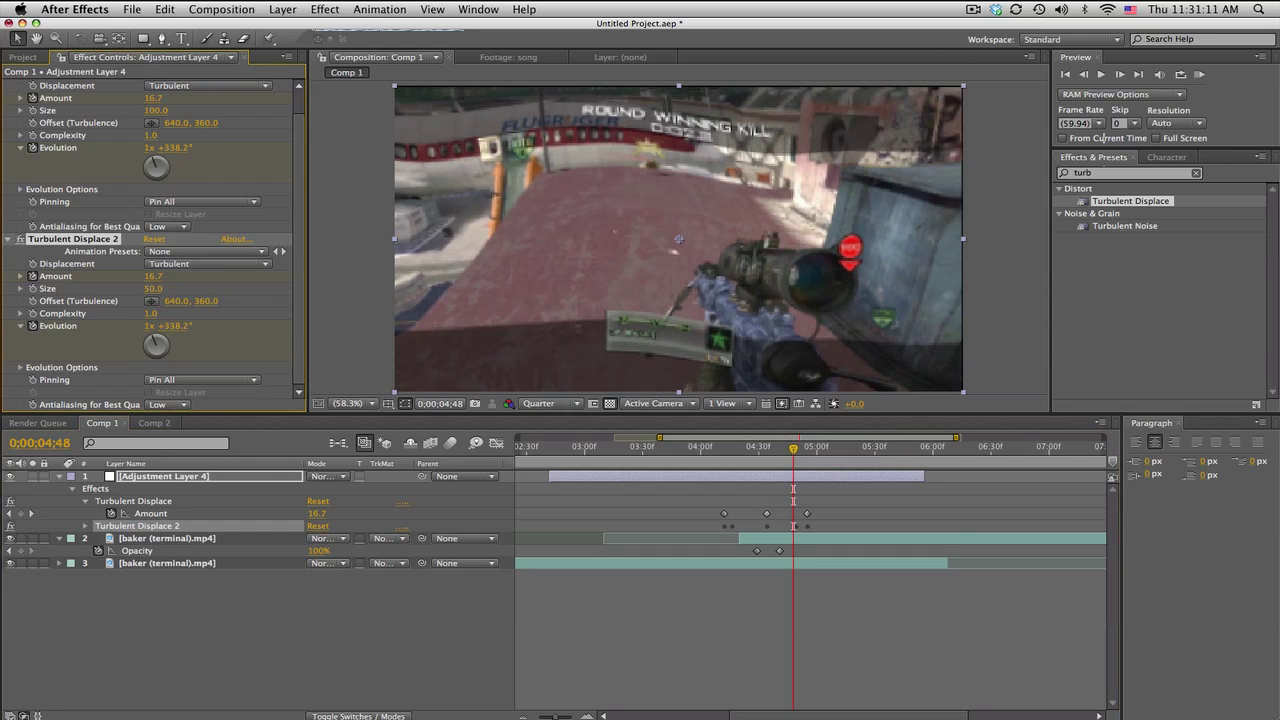
left_click_drag(720, 444, 779, 447)
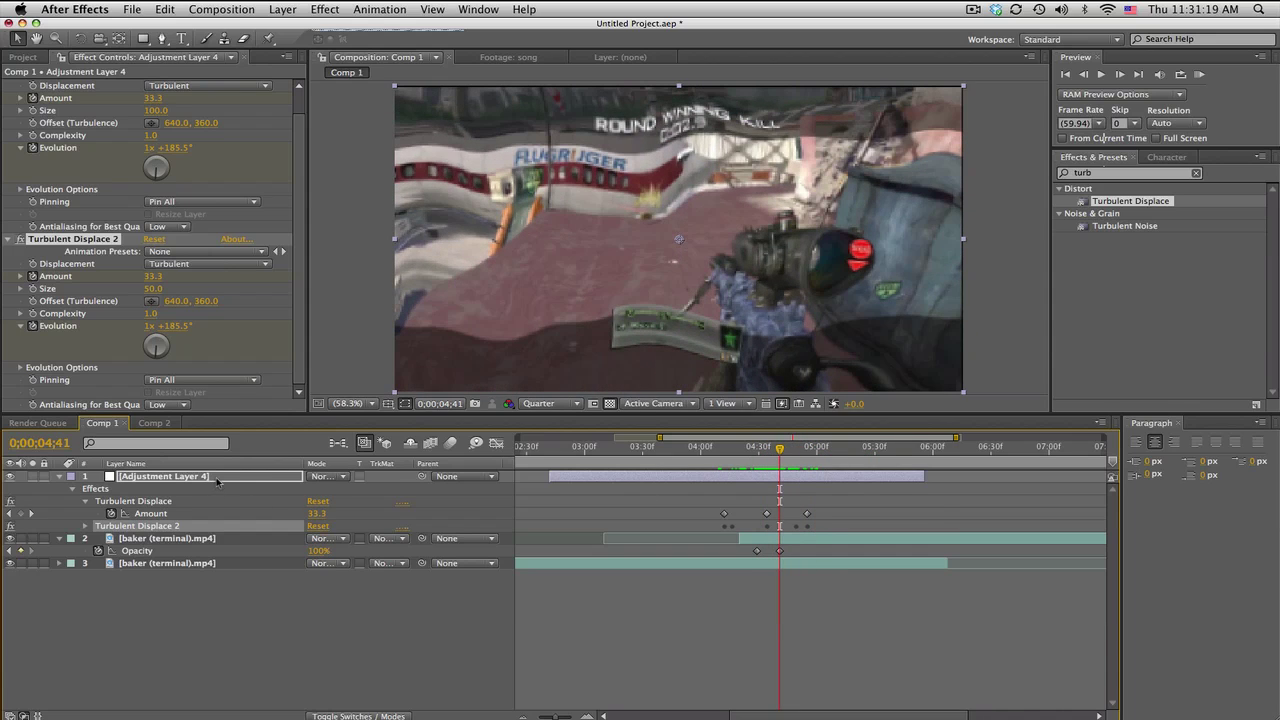
- Apply Easy Ease to all Amount and Evolution keyframes of both effects
key("u")
key("u")
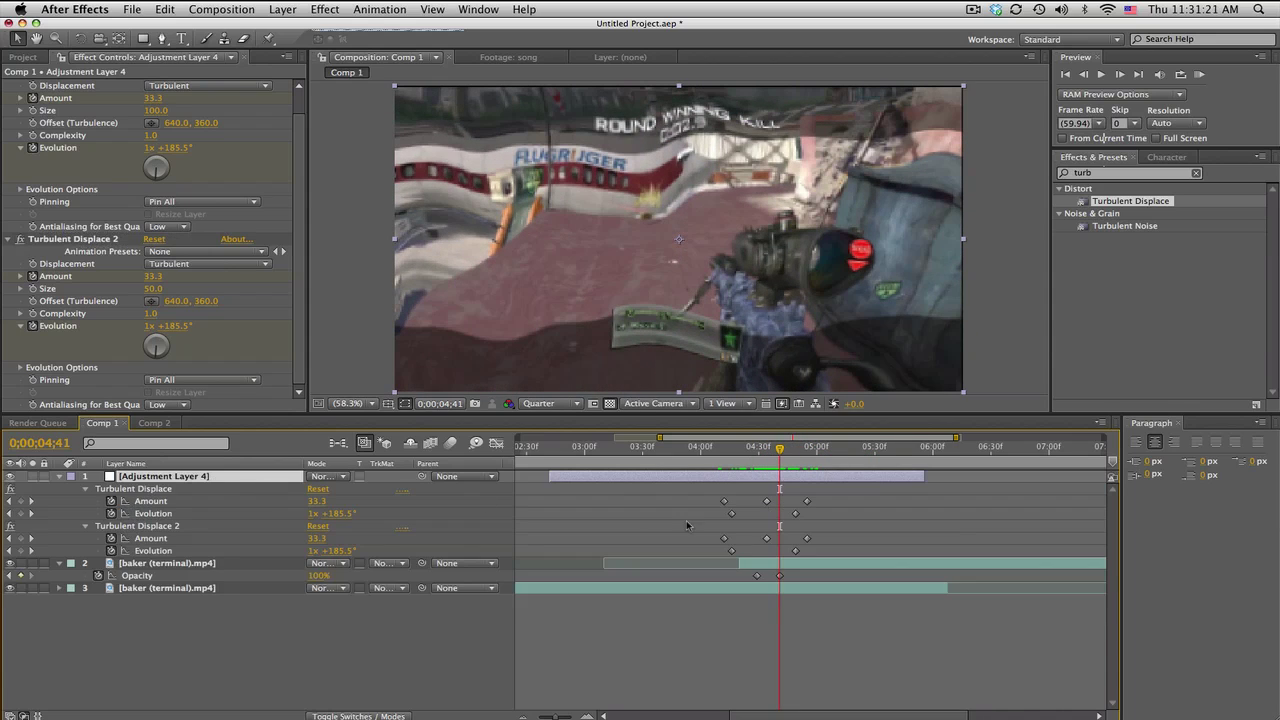
left_click_drag(818, 554, 704, 494)
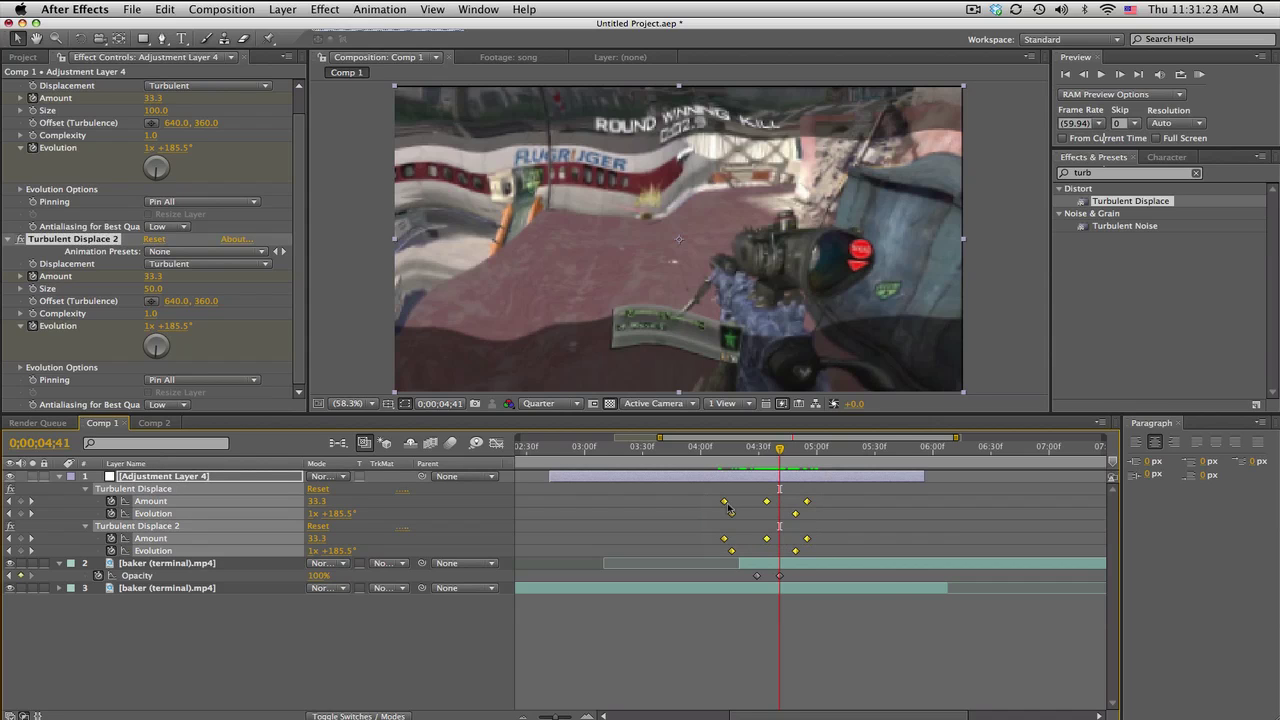
right_click(725, 503)
mouse_move(768, 656)
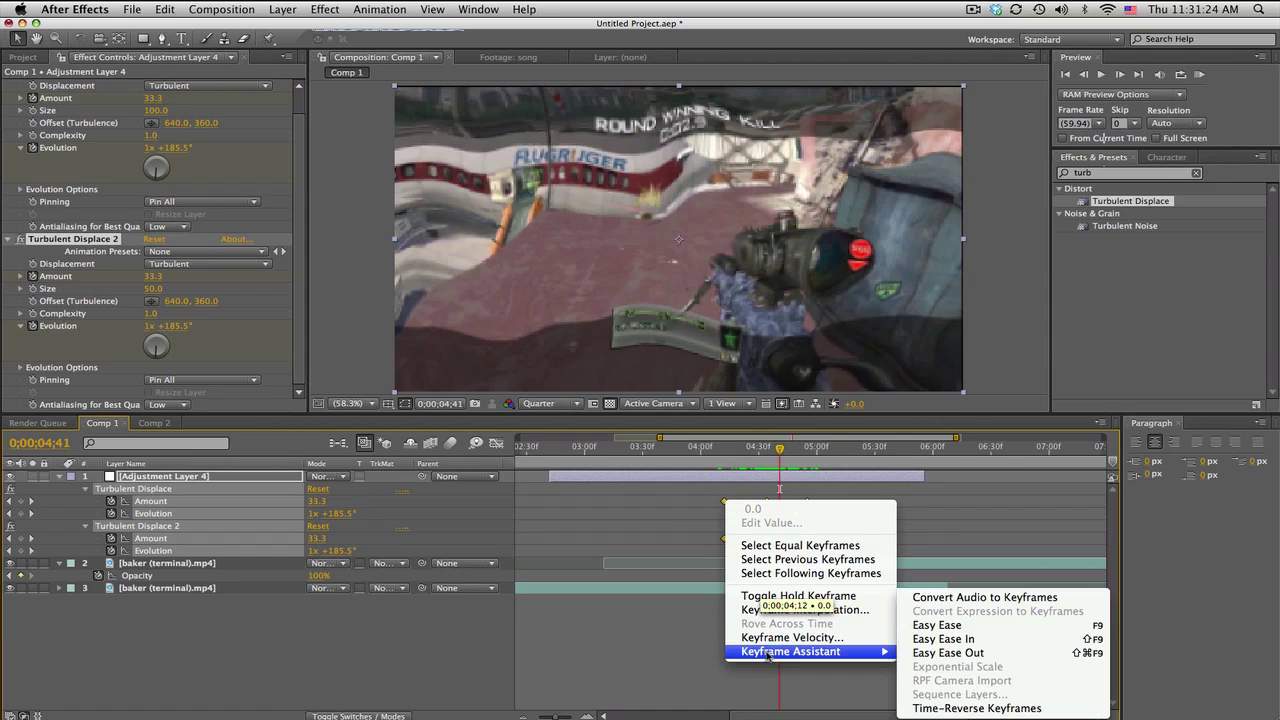
left_click(930, 628)
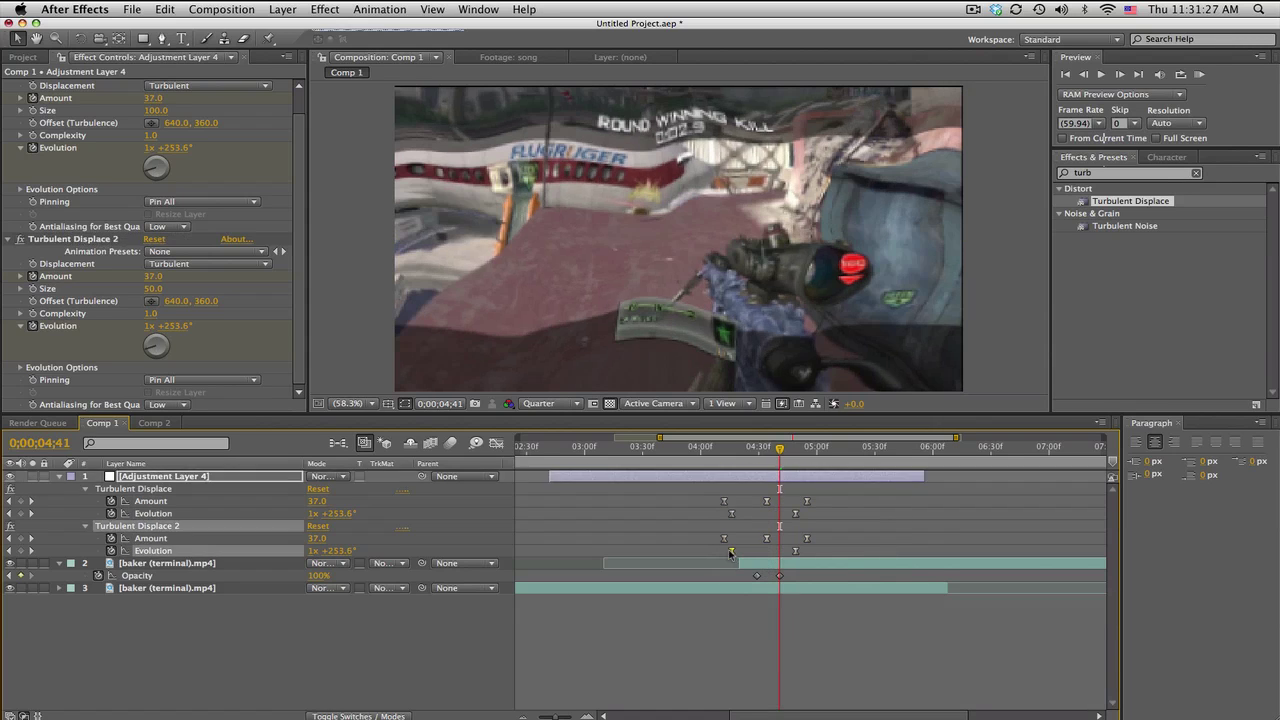
- Shift the Evolution keyframes later and preview the eased warp from 4;04 to 4;56
left_click_drag(735, 516, 807, 517)
left_click(807, 551)
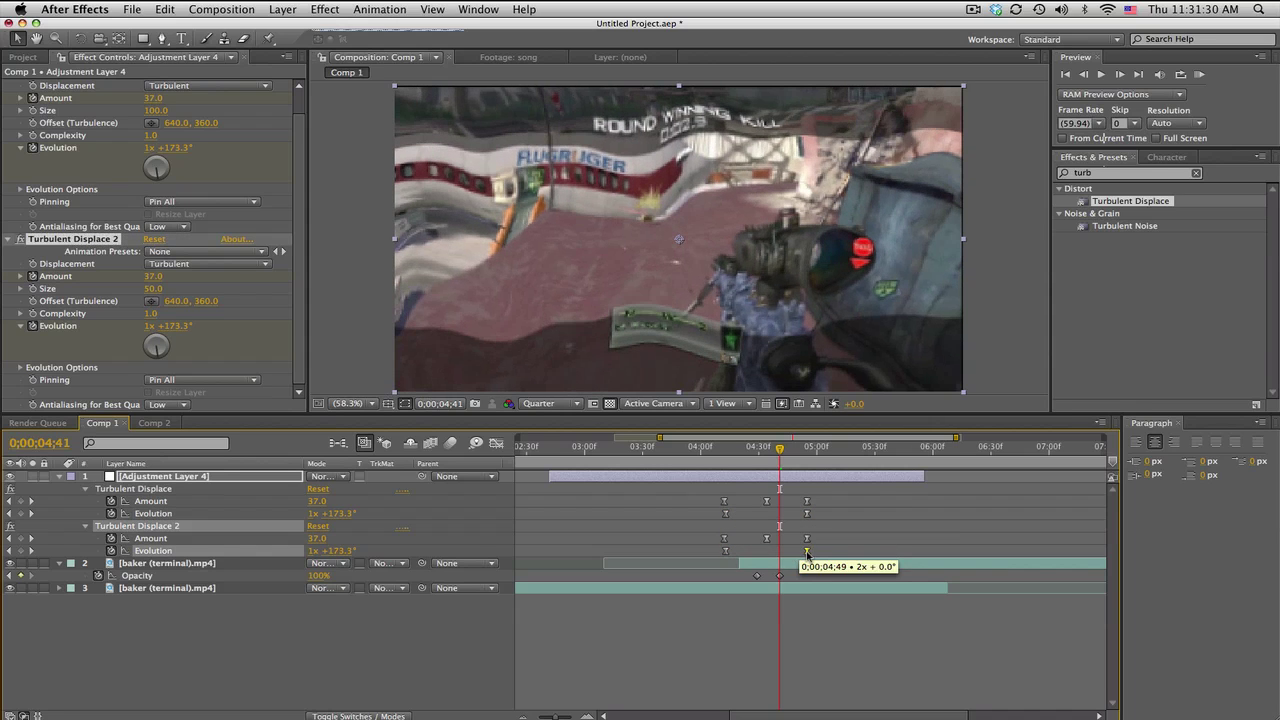
left_click(703, 448)
left_click_drag(703, 448, 797, 456)
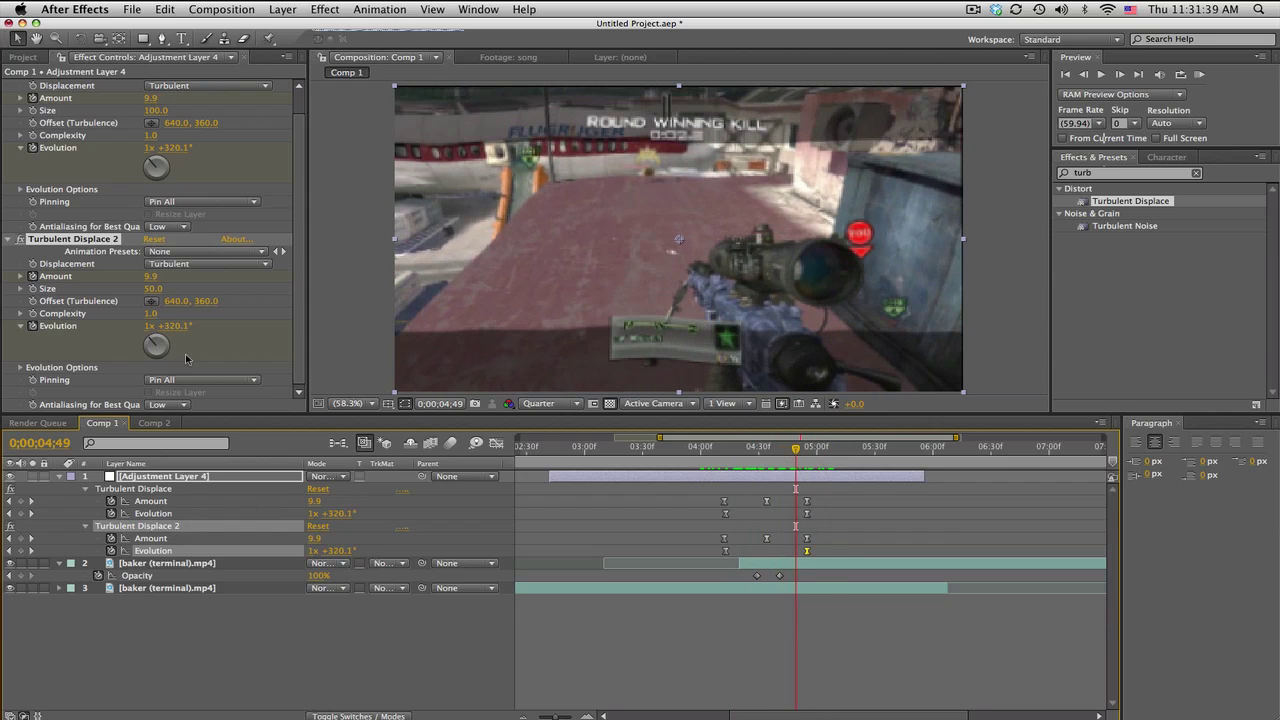
- Set Turbulent Displace 2's Size to 200 and preview from 4;00 to 4;36
left_click(153, 288)
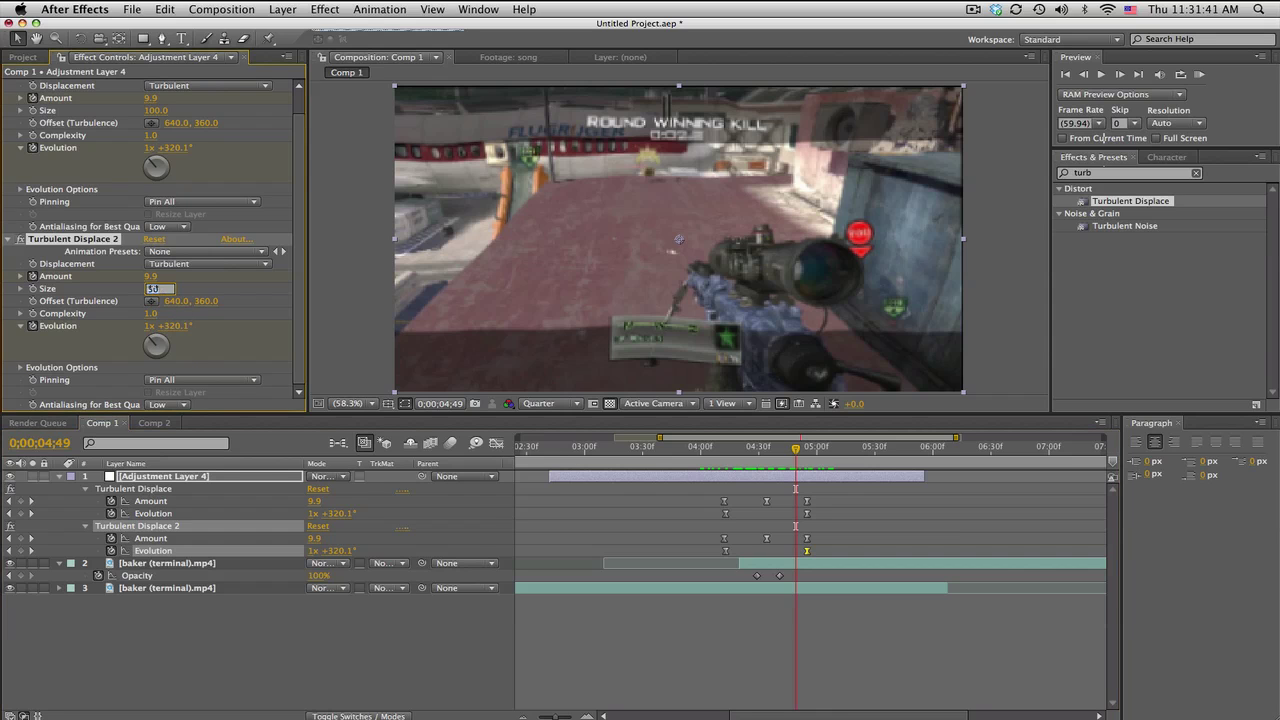
key("Return")
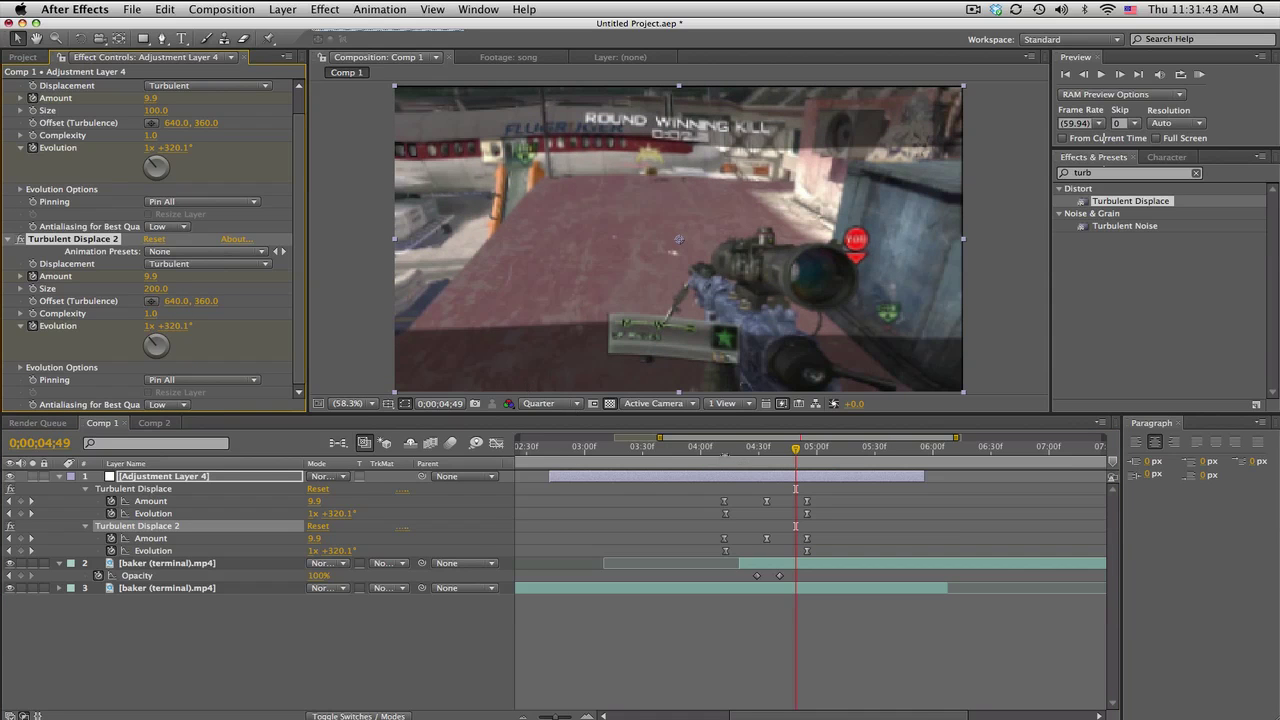
left_click_drag(724, 453, 829, 454)
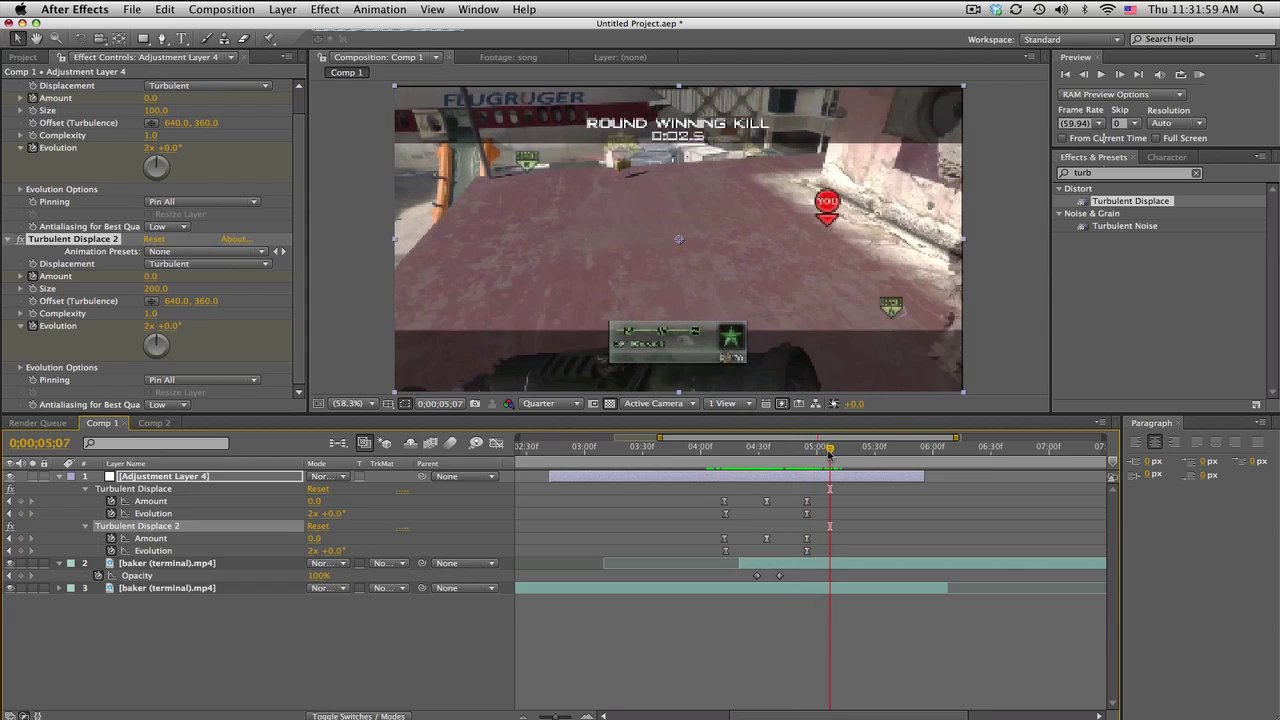